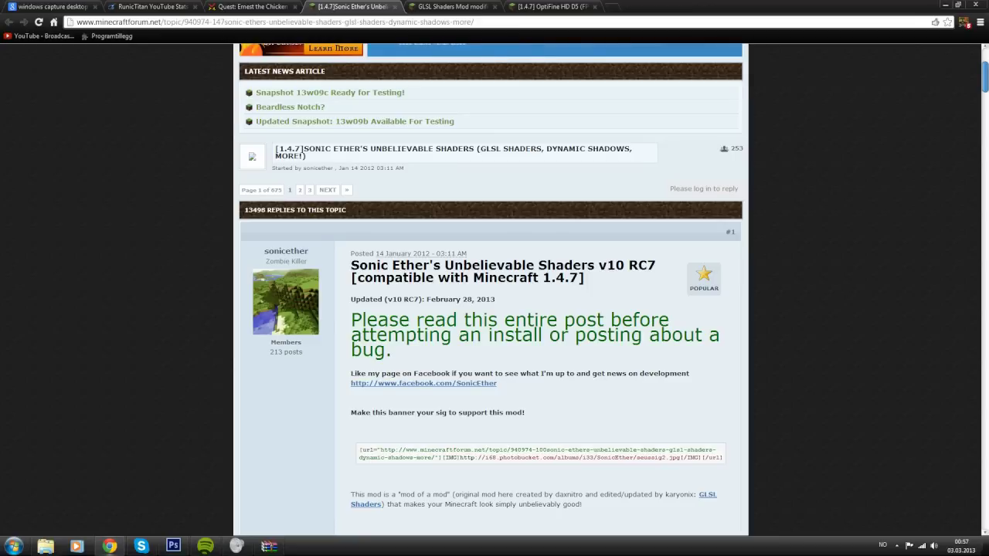
Step: Read through the Sonic Ether's Unbelievable Shaders post down to its Downloads and Installation Instructions sections
scroll(494, 290, "down", 1)
scroll(495, 290, "down", 3)
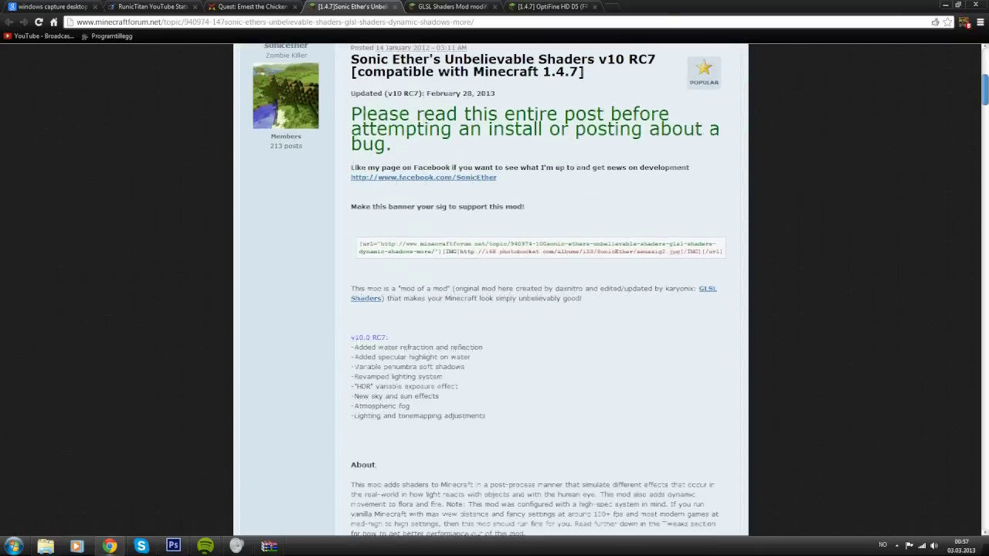
scroll(494, 289, "up", 2)
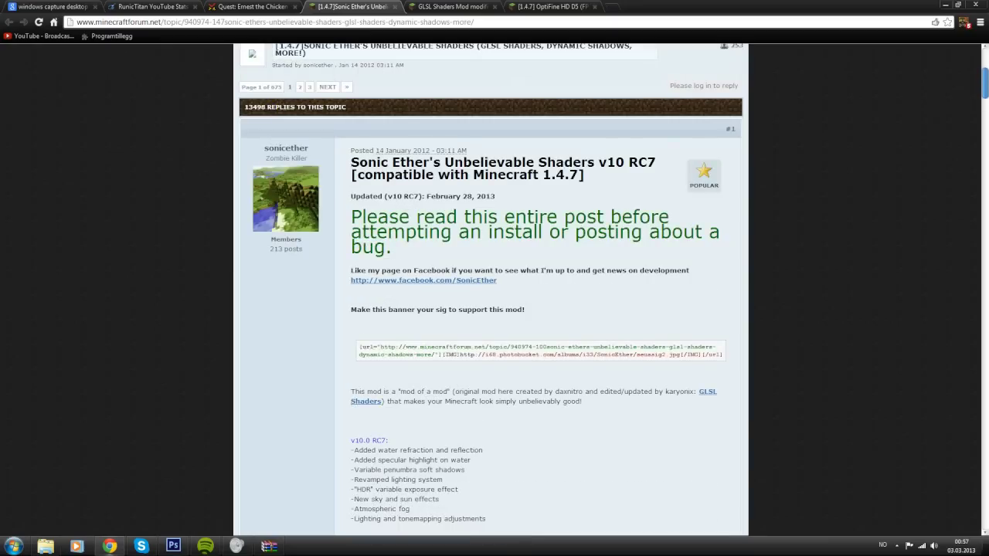
scroll(494, 289, "down", 3)
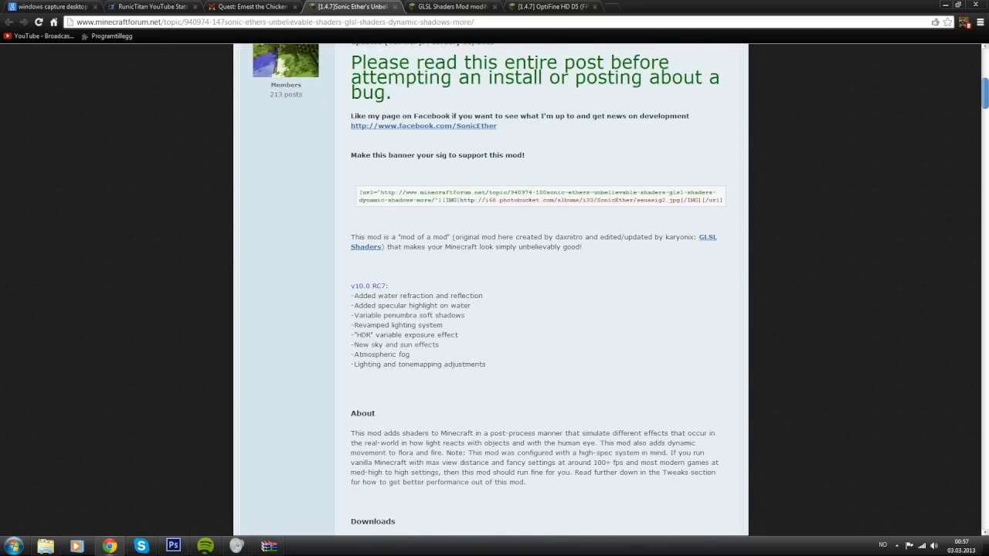
scroll(494, 289, "down", 4)
scroll(494, 290, "down", 2)
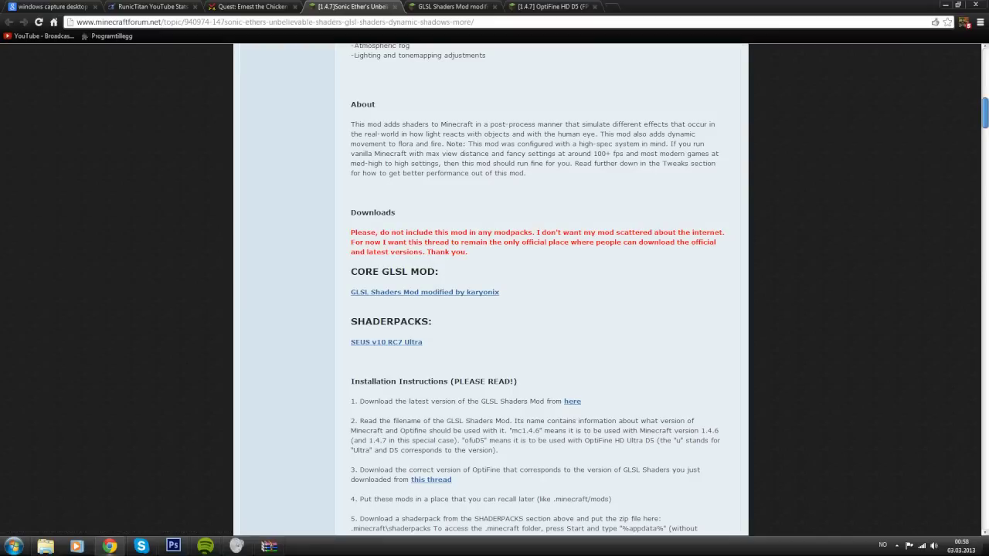
Step: Check the GLSL Shaders Mod thread, and find the SEUS v10 RC7 Ultra download link in the Sonic Ether thread
left_click(453, 7)
scroll(491, 290, "up", 3)
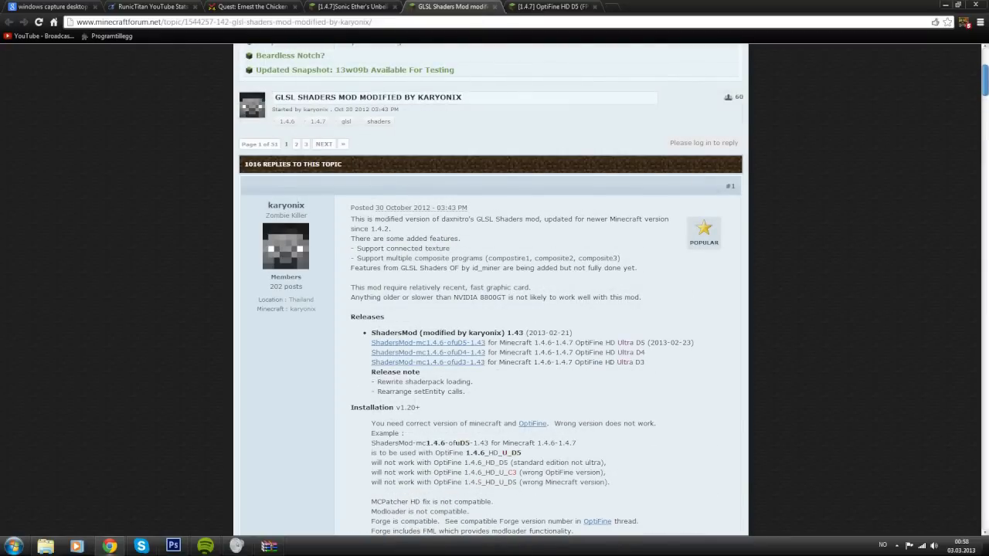
key("ctrl+shift+Tab")
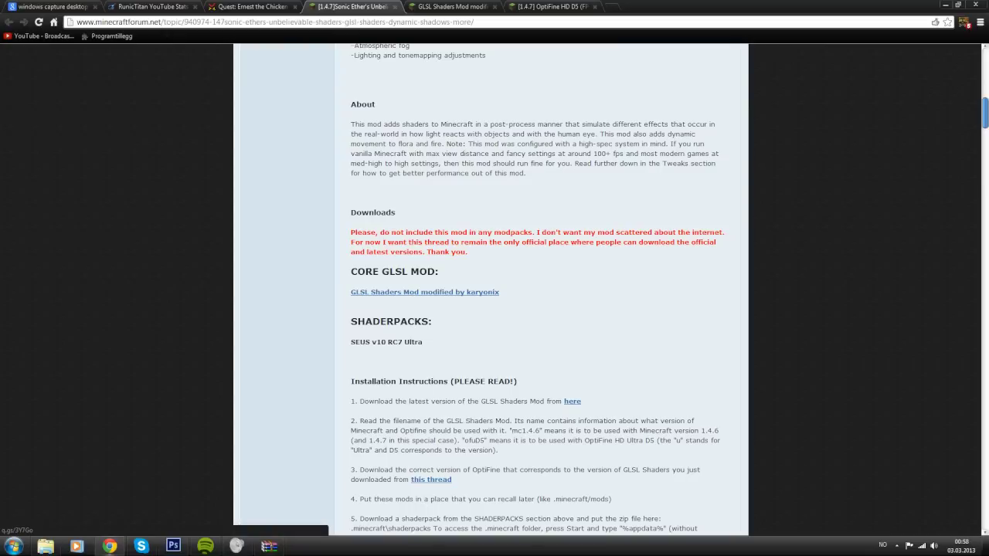
left_click(386, 342)
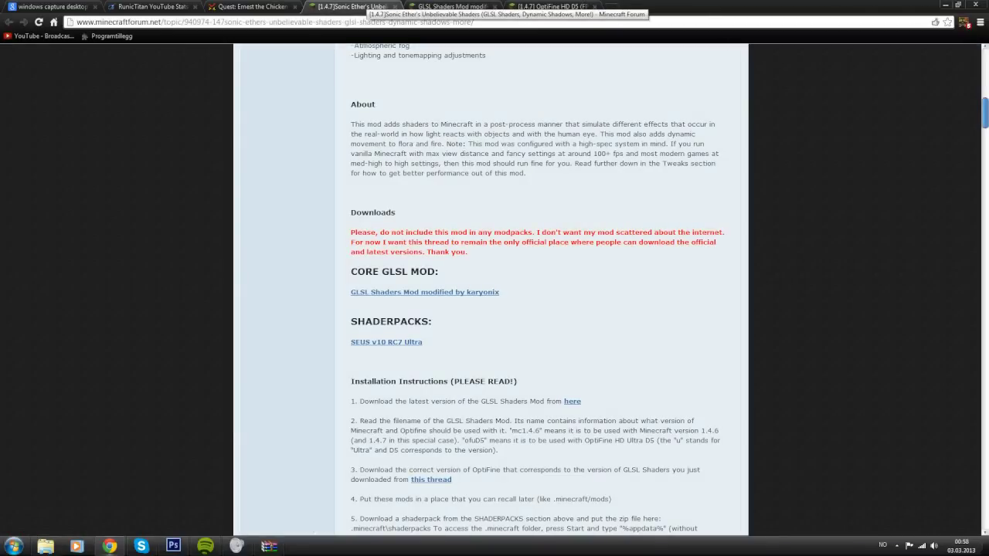
Step: Examine the ShadersMod 1.43 releases in the GLSL Shaders Mod thread, focusing on ShadersMod-mc1.4.6-ofuD5-1.43 for OptiFine HD Ultra D5
left_click(452, 6)
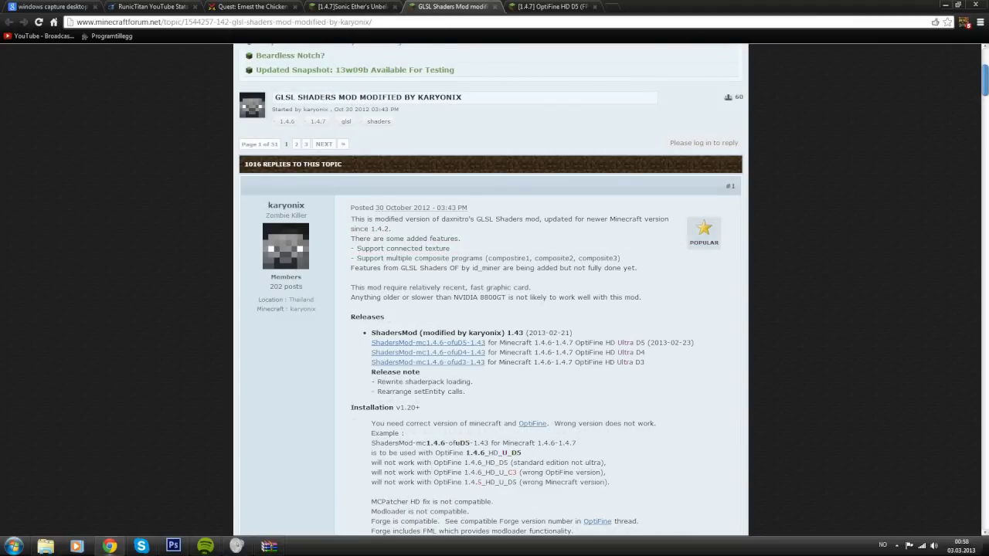
left_click_drag(371, 372, 466, 392)
left_click(466, 392)
left_click_drag(350, 317, 476, 332)
left_click(476, 332)
left_click_drag(370, 342, 694, 342)
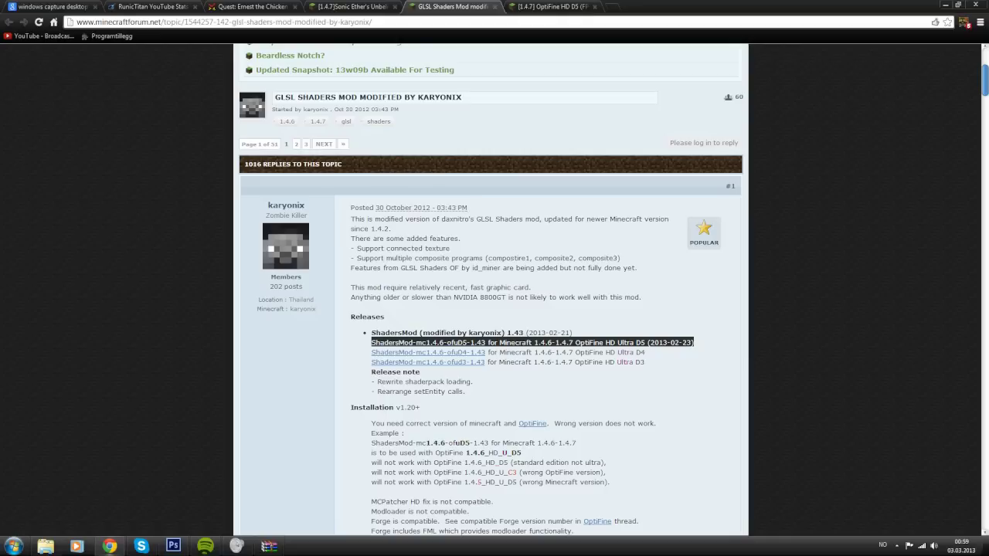
left_click(556, 369)
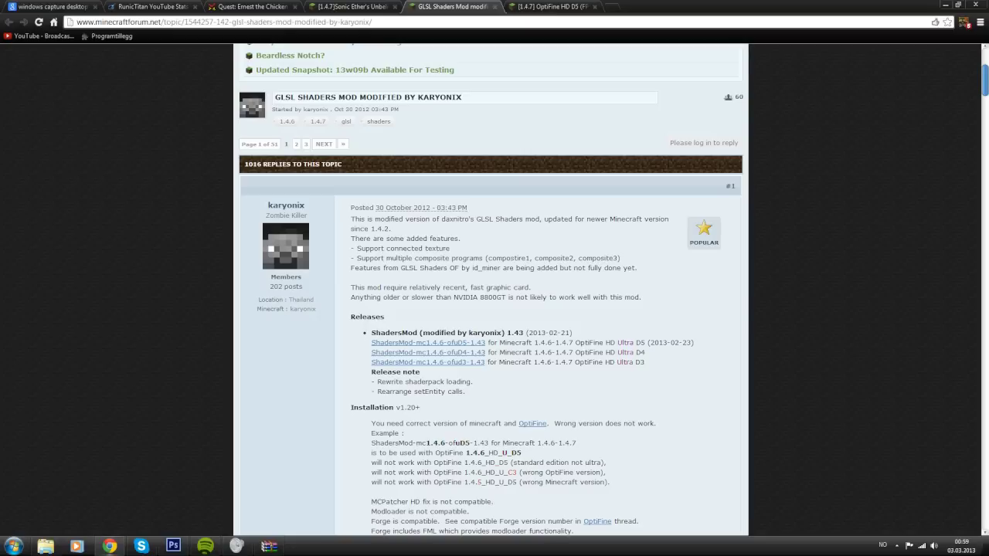
left_click_drag(693, 342, 371, 342)
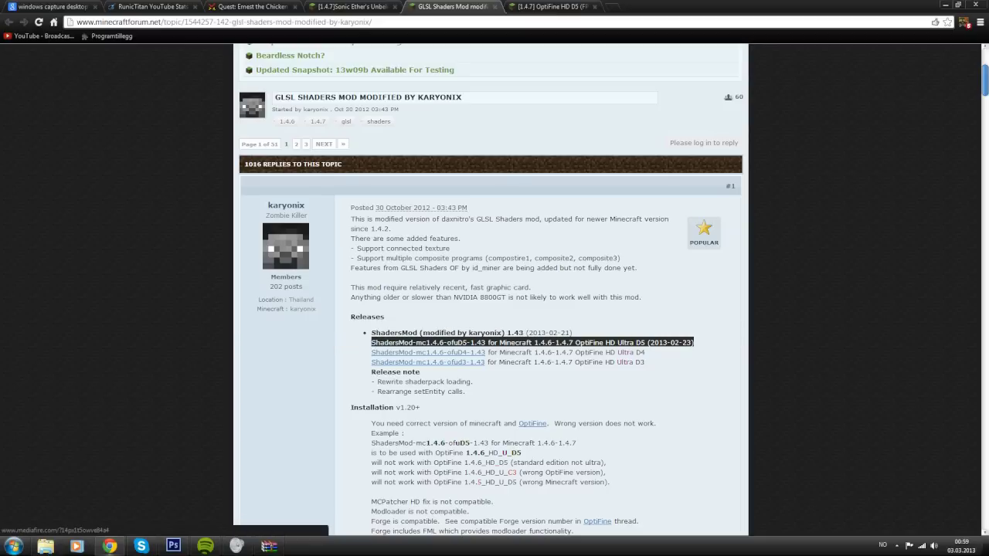
left_click(362, 345)
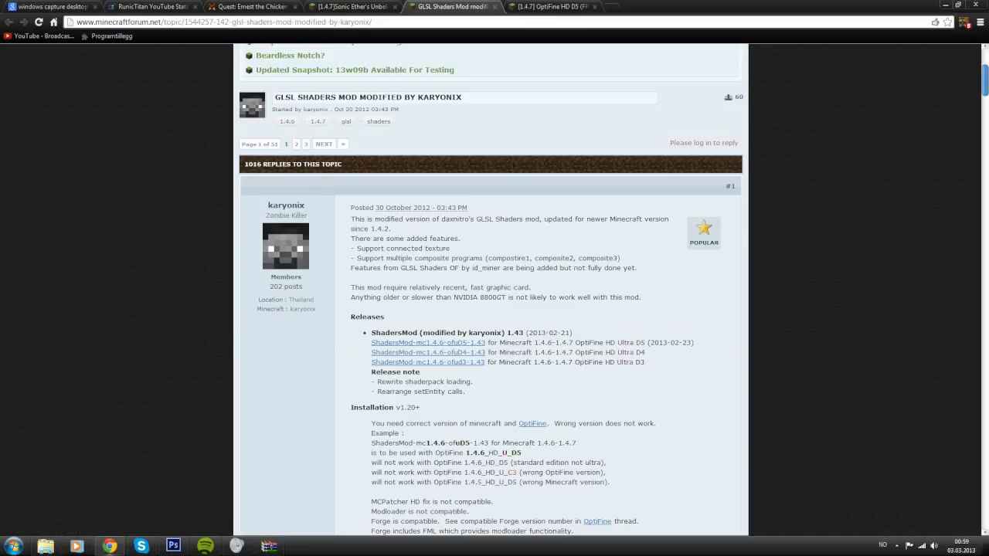
left_click_drag(644, 342, 626, 343)
left_click(627, 344)
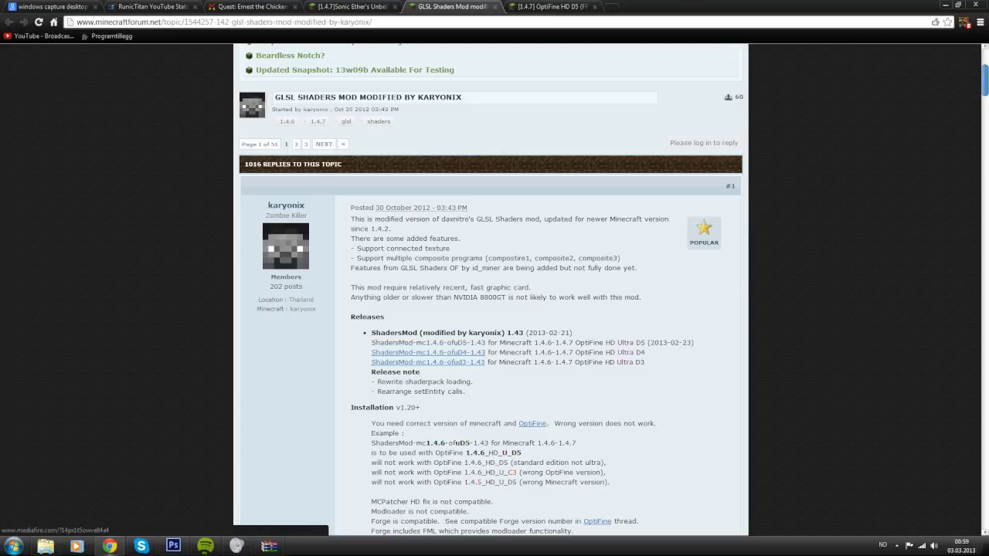
Step: Examine the OptiFine 1.4.6_HD_U_D5 download entry under OptiFine HD D5 Ultra in the OptiFine thread
left_click(544, 6)
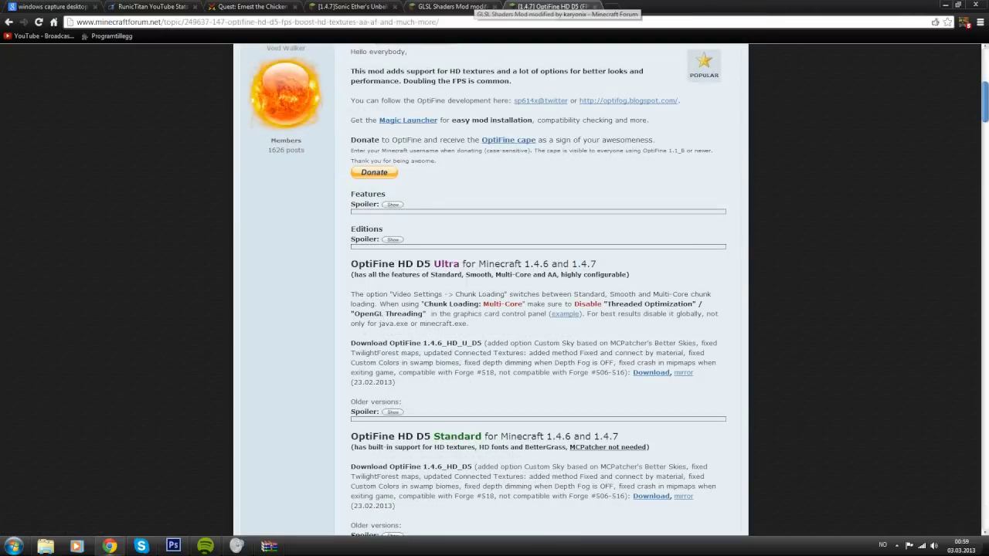
left_click(460, 6)
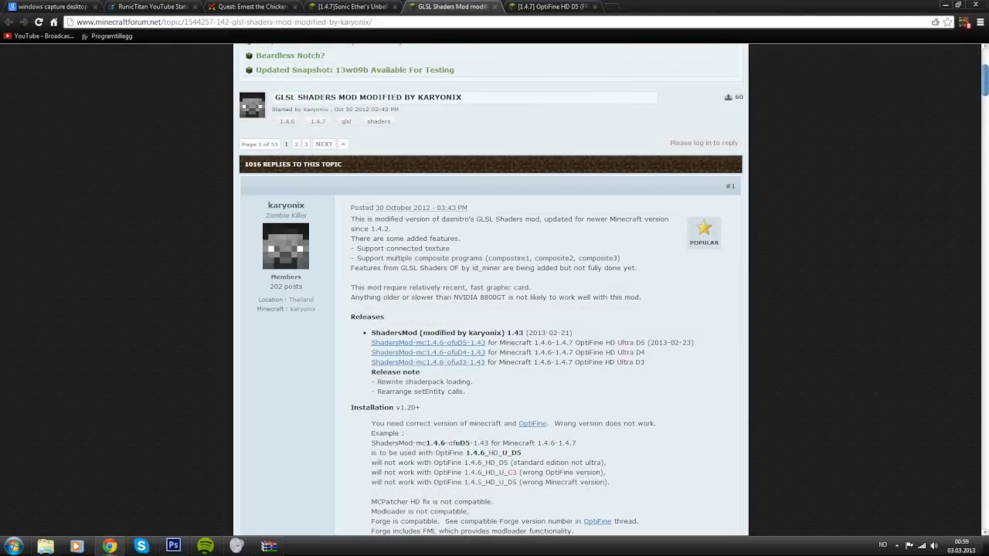
key("ctrl+Tab")
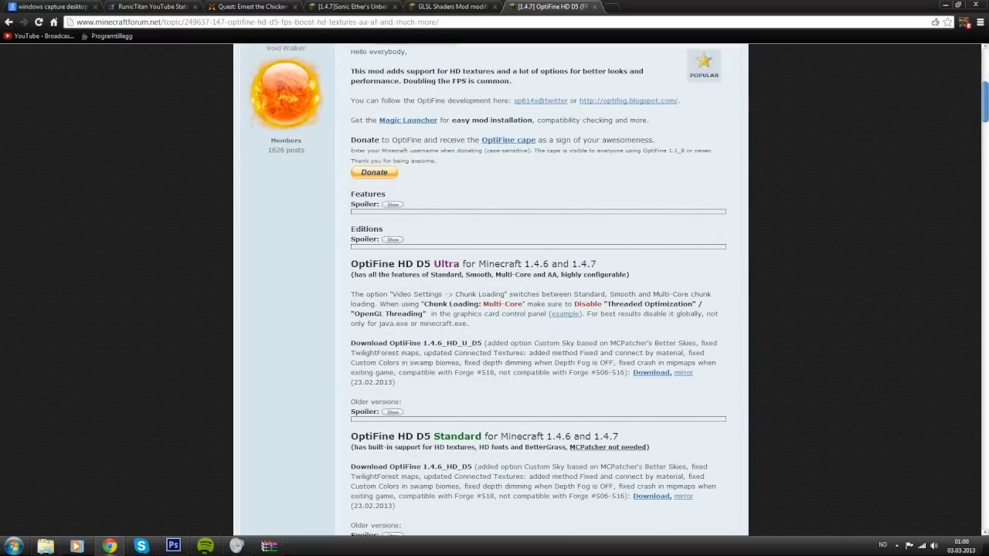
left_click_drag(355, 342, 569, 372)
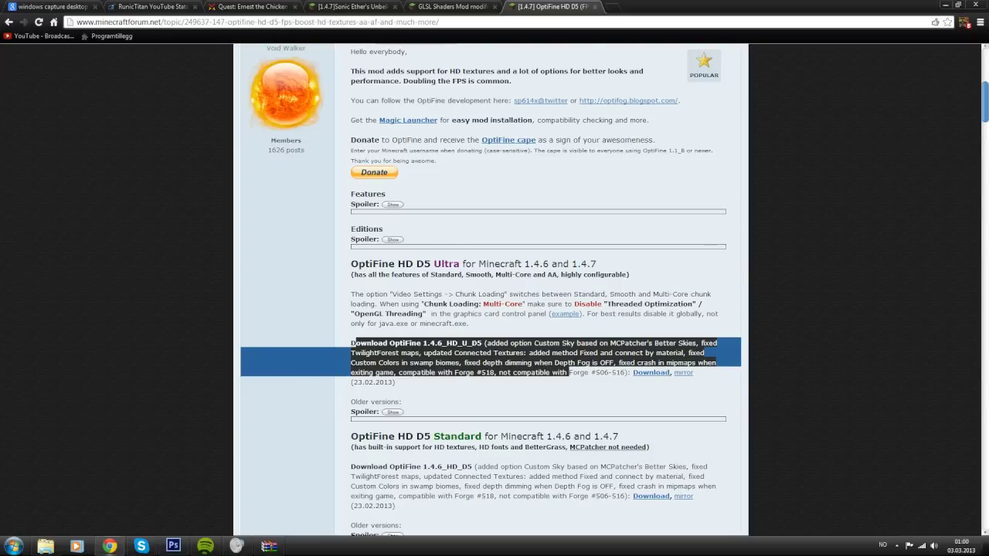
left_click_drag(569, 372, 396, 382)
left_click(394, 383)
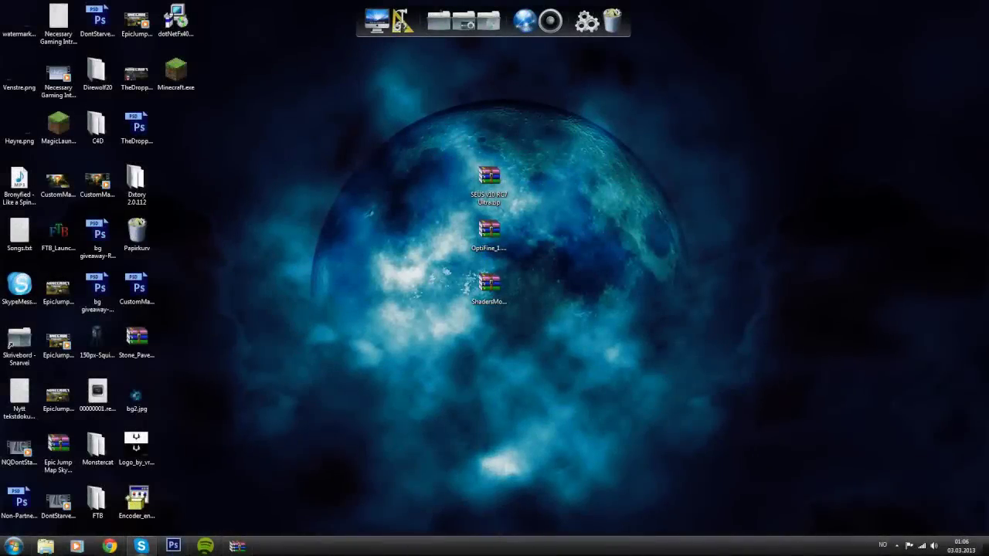
Step: Open the Roaming folder with %appdata% from the Windows search, and enter its .minecraft folder
left_click_drag(464, 155, 518, 205)
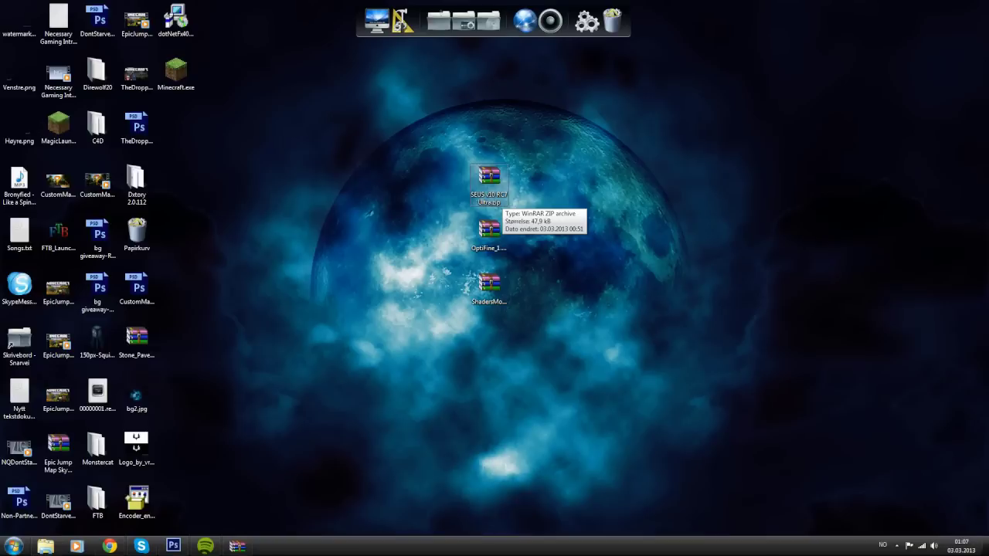
left_click(13, 546)
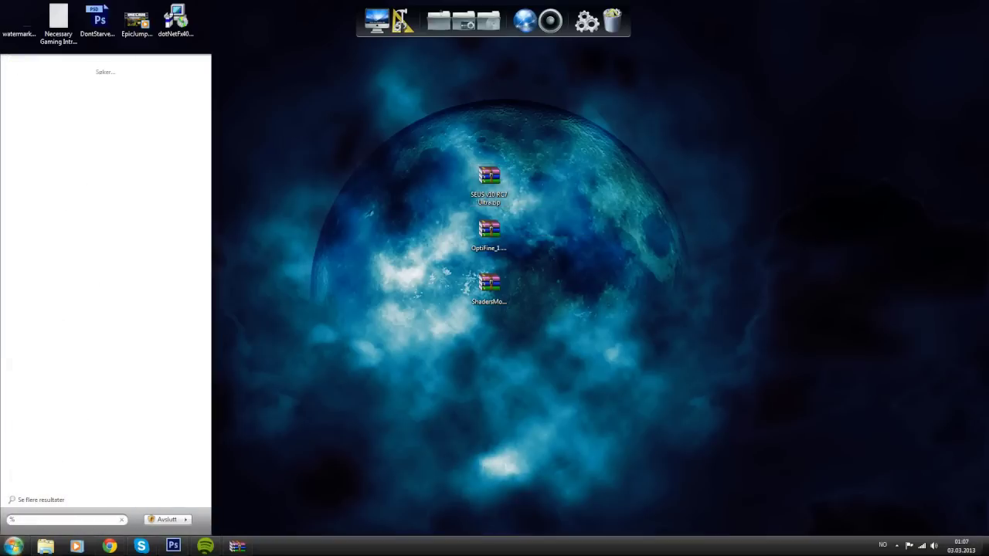
type("appdata")
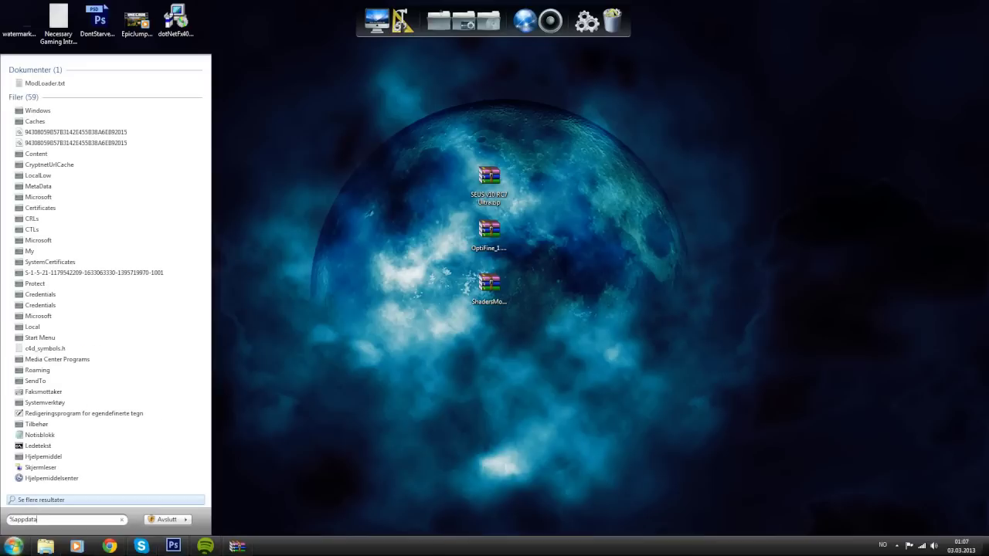
type("%")
key("Return")
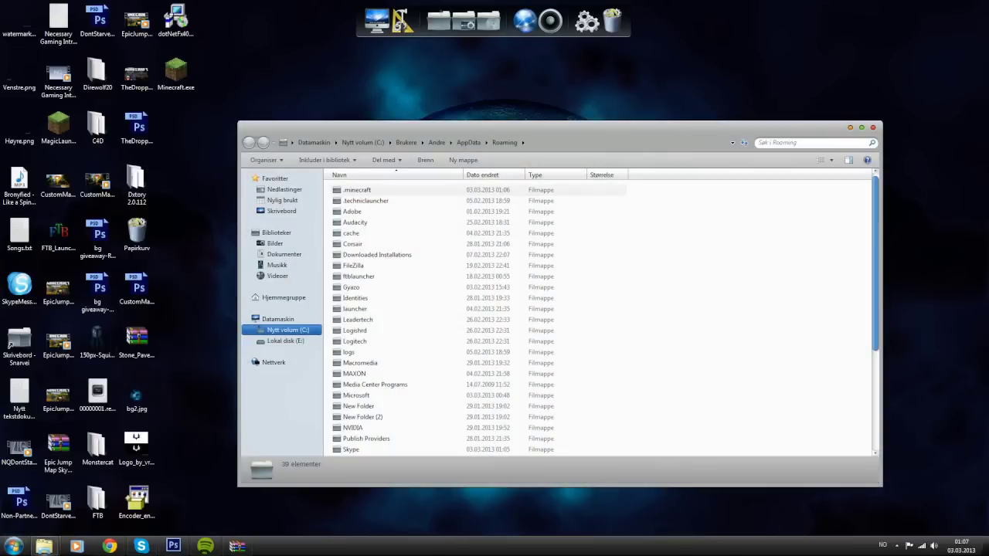
double_click(357, 189)
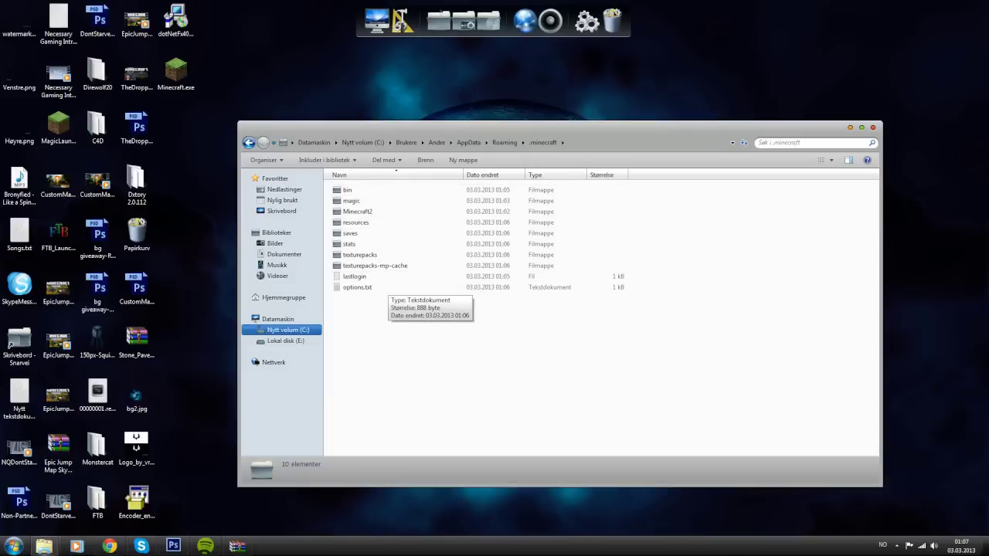
Step: Create a new folder named shaderpacks inside .minecraft and open it
right_click(369, 350)
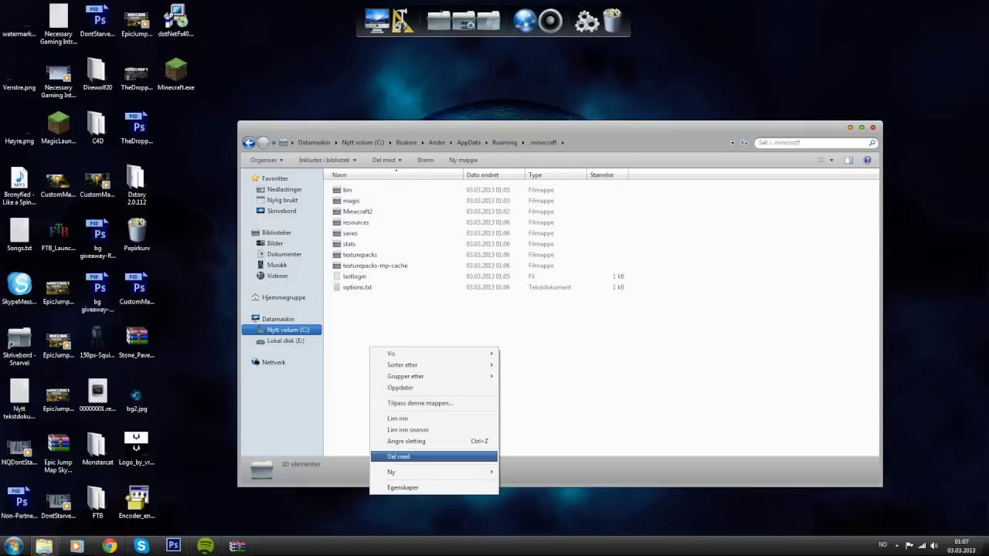
mouse_move(417, 472)
left_click(523, 366)
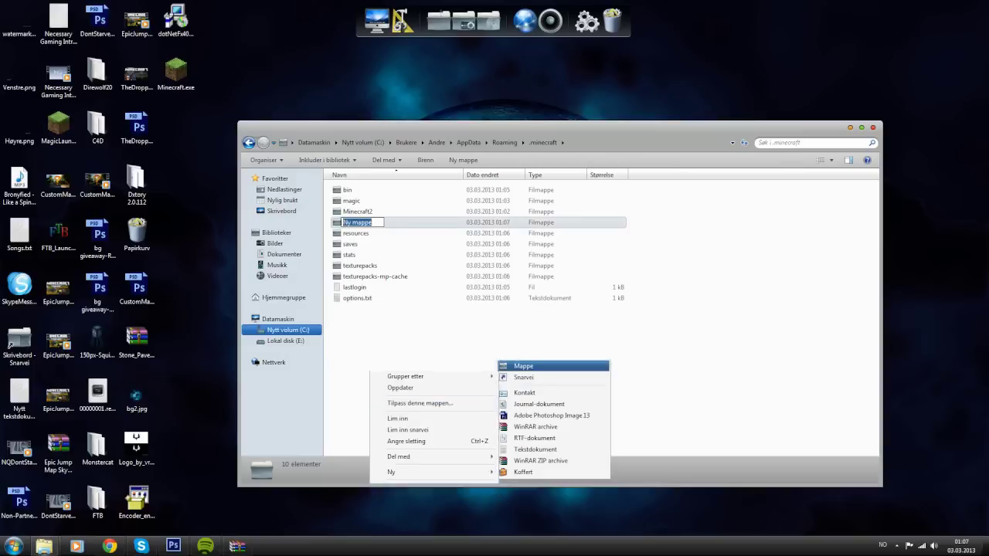
type("shad")
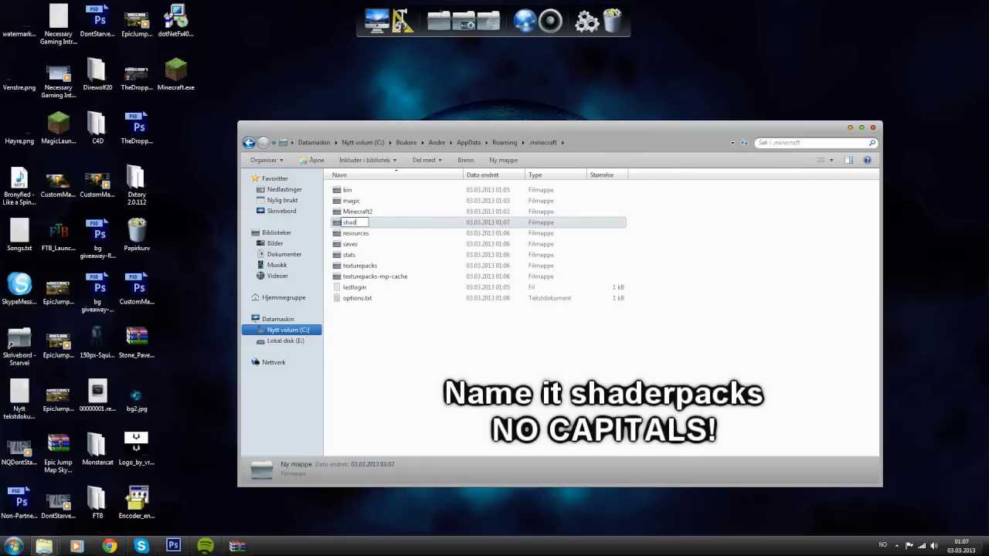
type("erpacks")
key("Return")
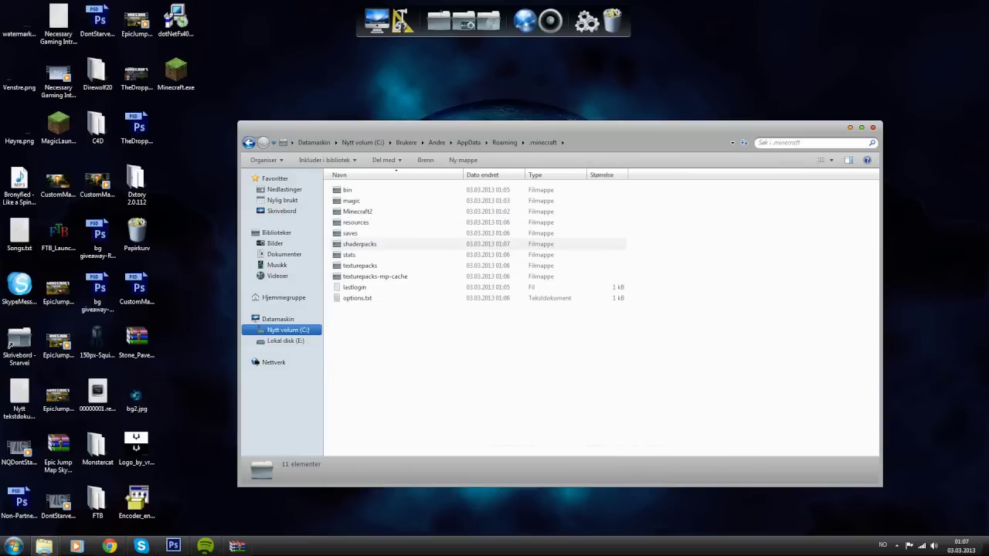
double_click(359, 245)
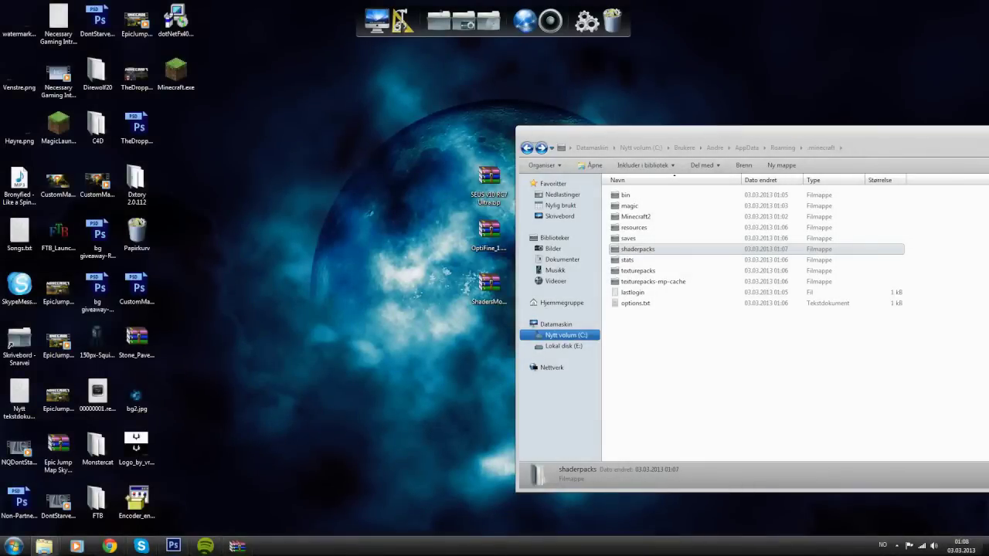
Step: Open the OptiFine_1.4.6_HD_U_D5.zip archive from the desktop, and narrow its window to fit beside the .minecraft folder window
left_click(489, 233)
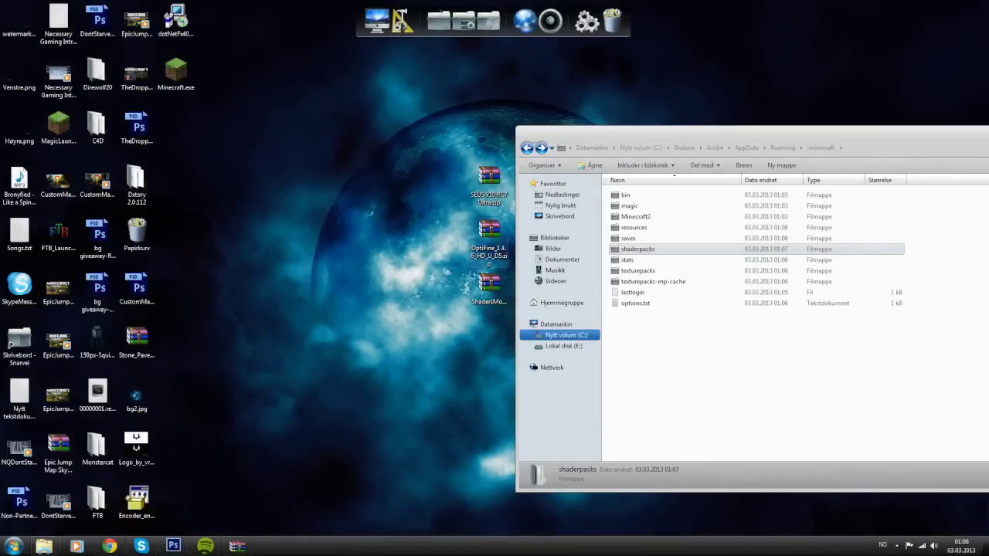
key("Return")
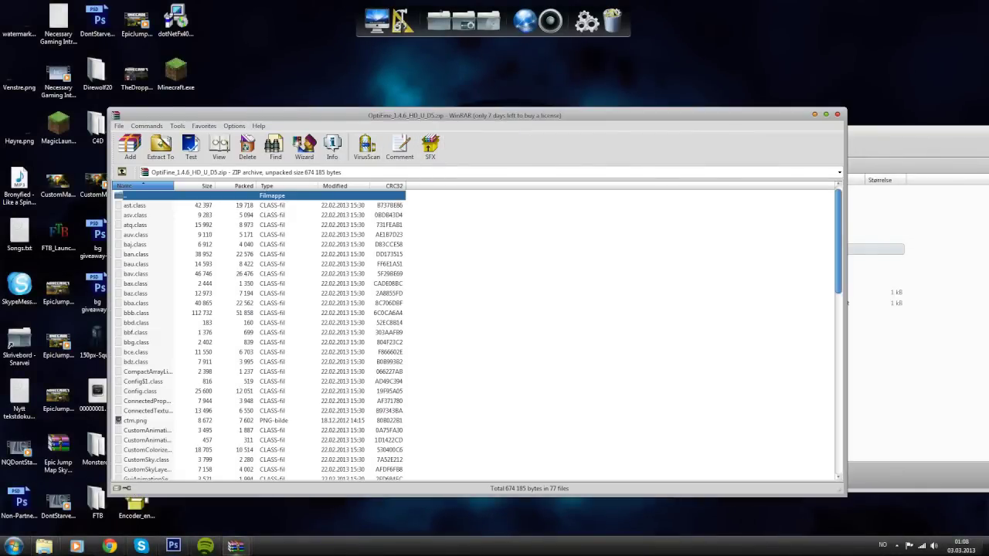
left_click_drag(494, 115, 336, 131)
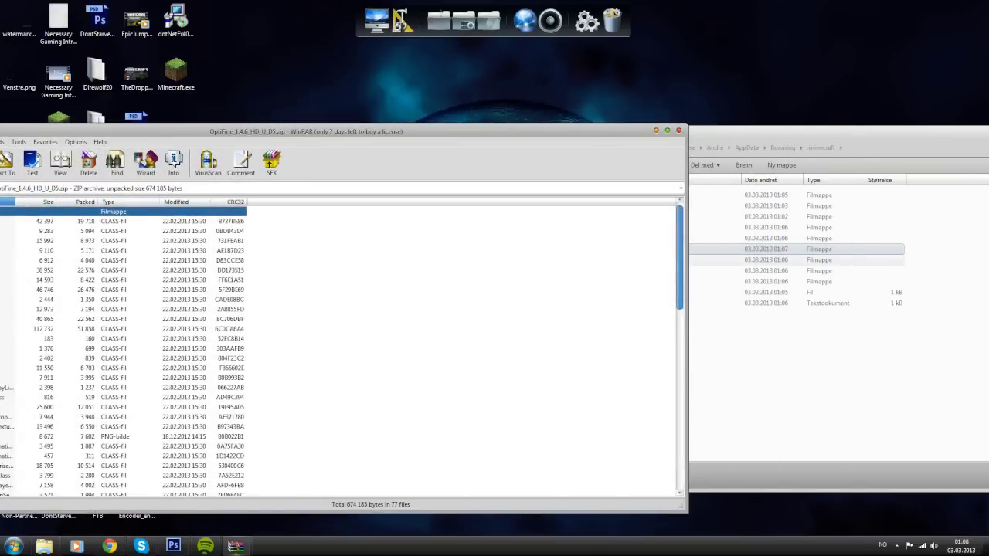
left_click_drag(688, 261, 366, 261)
left_click_drag(270, 131, 341, 135)
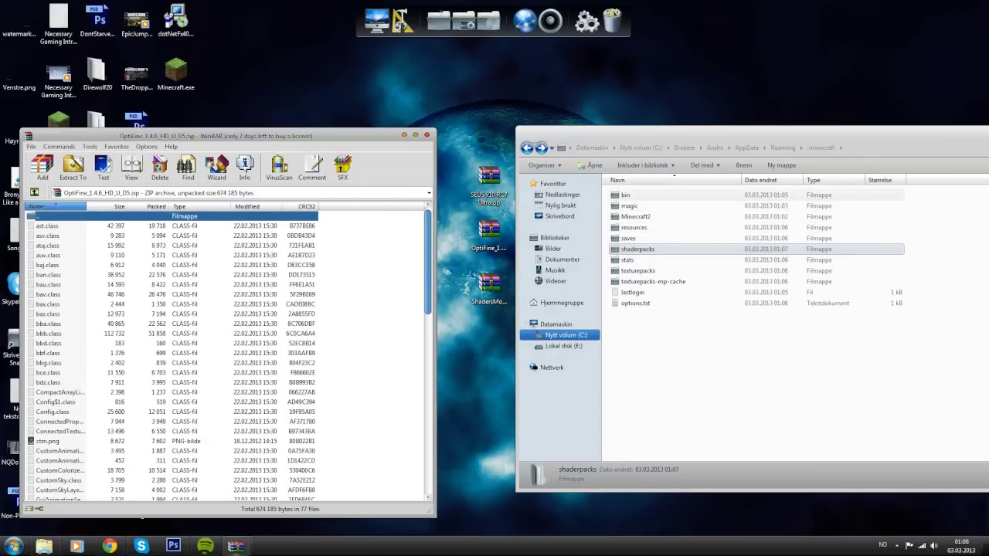
Step: Open minecraft.jar from the bin folder as a WinRAR archive and place its window beside the OptiFine archive window
double_click(627, 195)
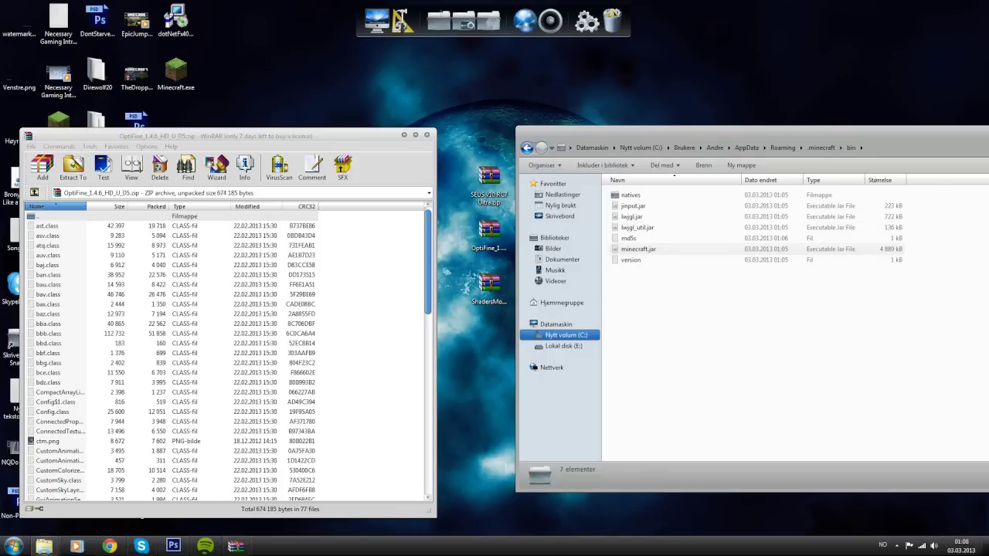
left_click(638, 249)
right_click(640, 252)
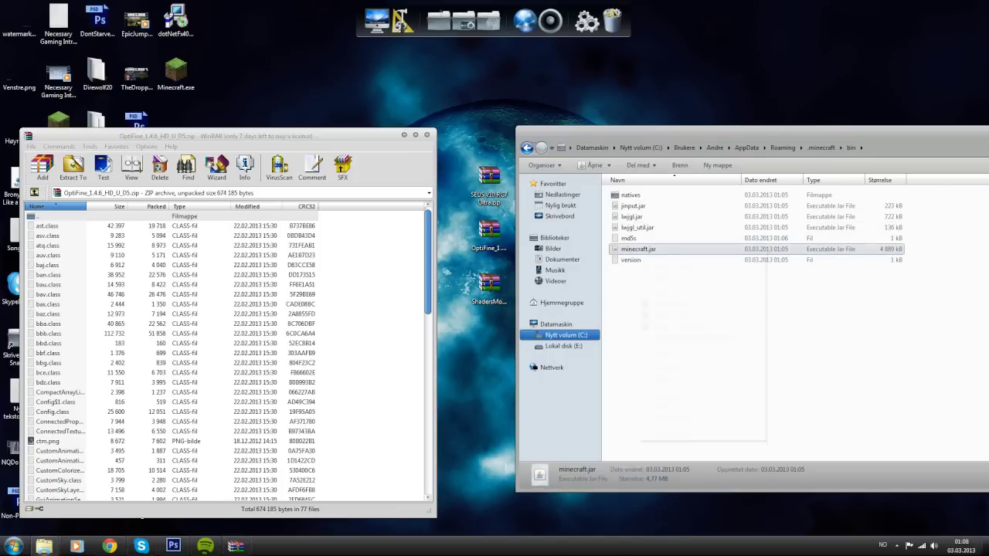
mouse_move(672, 277)
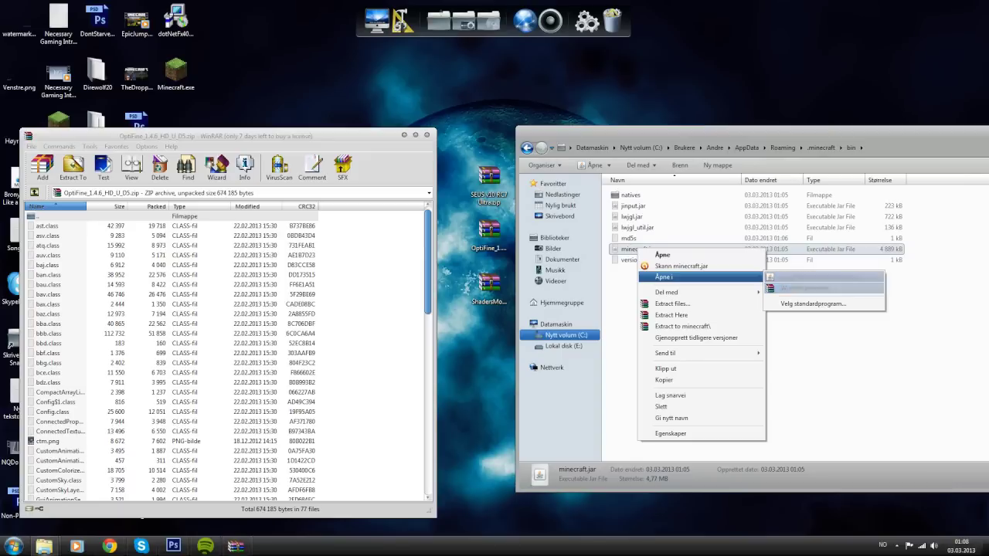
left_click(927, 309)
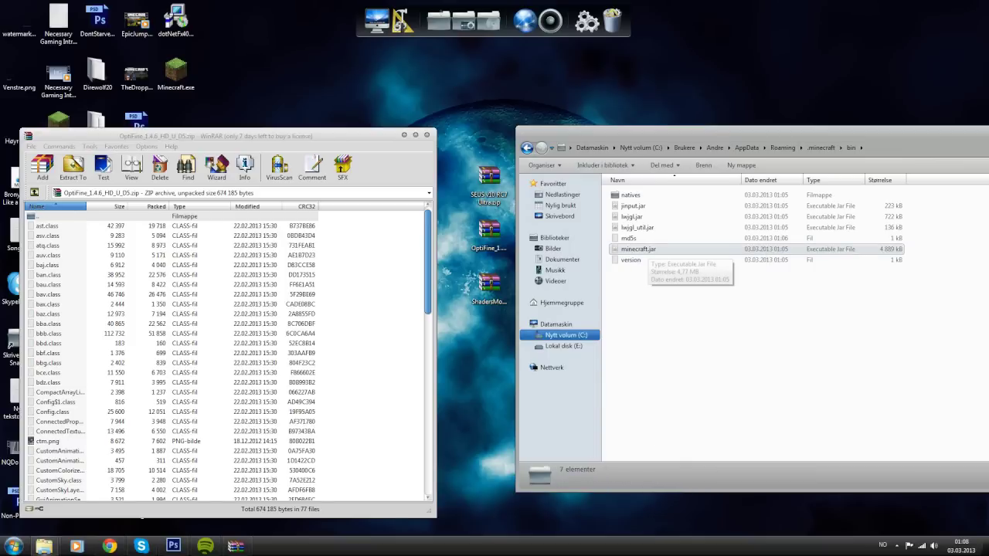
right_click(653, 250)
key("Right")
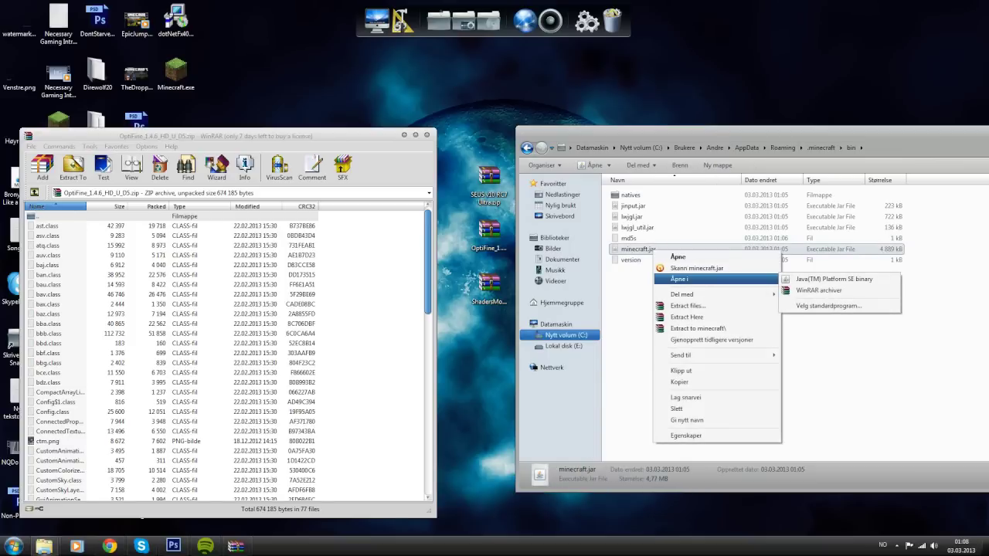
key("Down")
key("Return")
left_click_drag(371, 21, 743, 88)
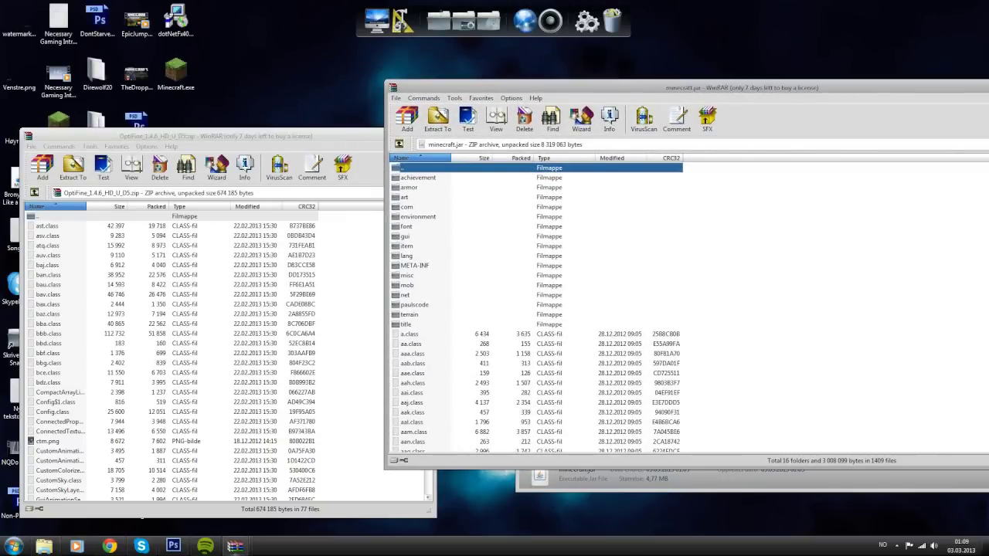
Step: Delete the META-INF folder from the minecraft.jar archive
left_click(415, 266)
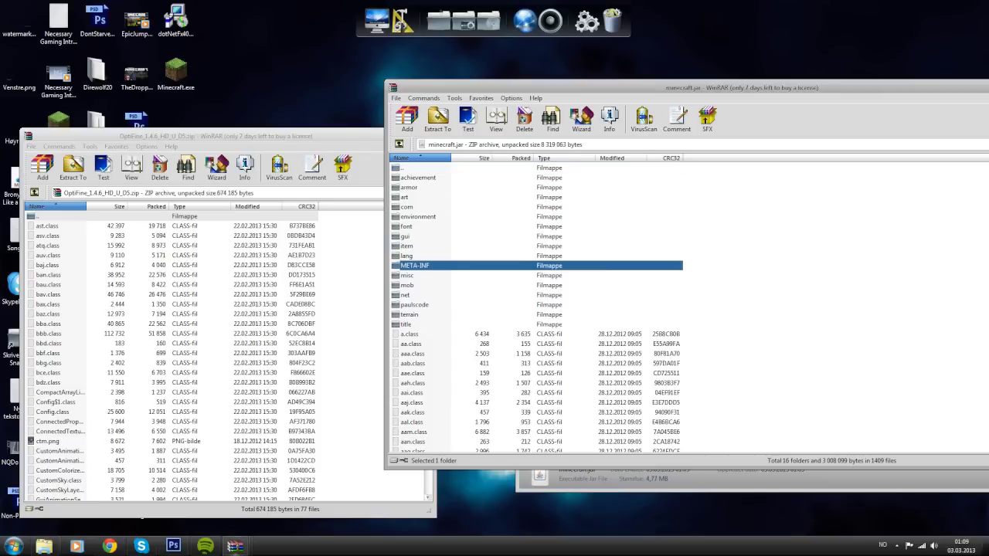
key("Delete")
key("Return")
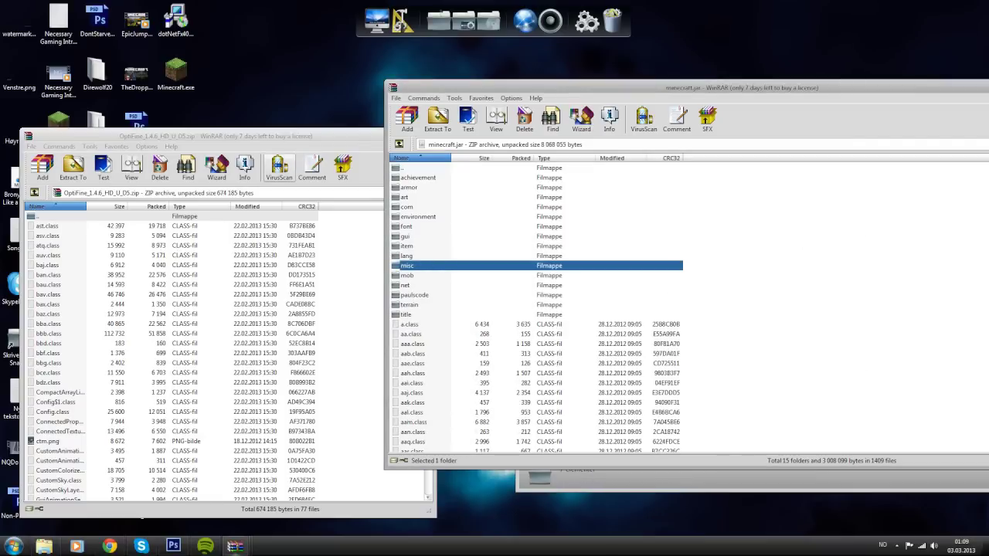
left_click(272, 137)
right_click(149, 255)
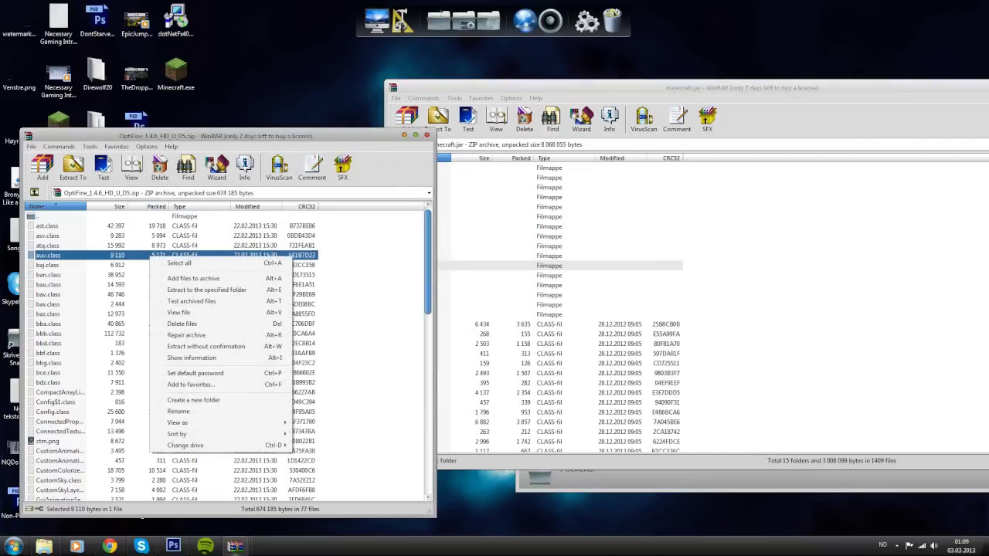
left_click(181, 263)
left_click(47, 227)
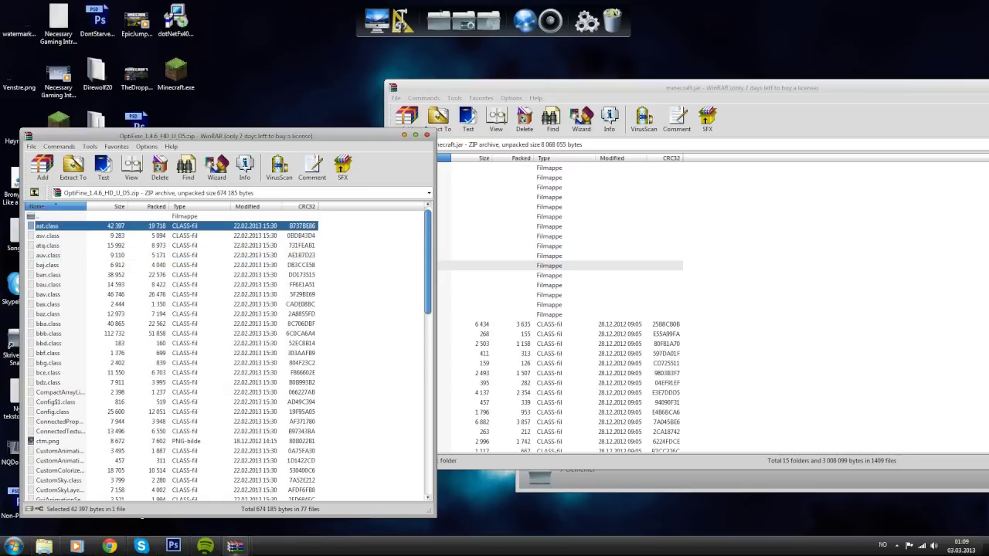
key("End")
key("ctrl+a")
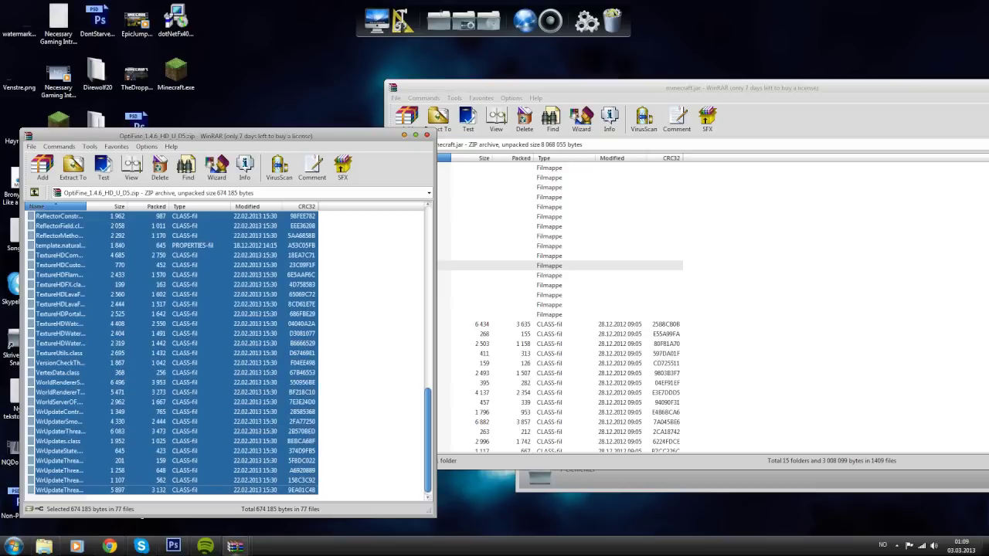
scroll(371, 348, "up", 13)
left_click(370, 348)
scroll(371, 347, "up", 3)
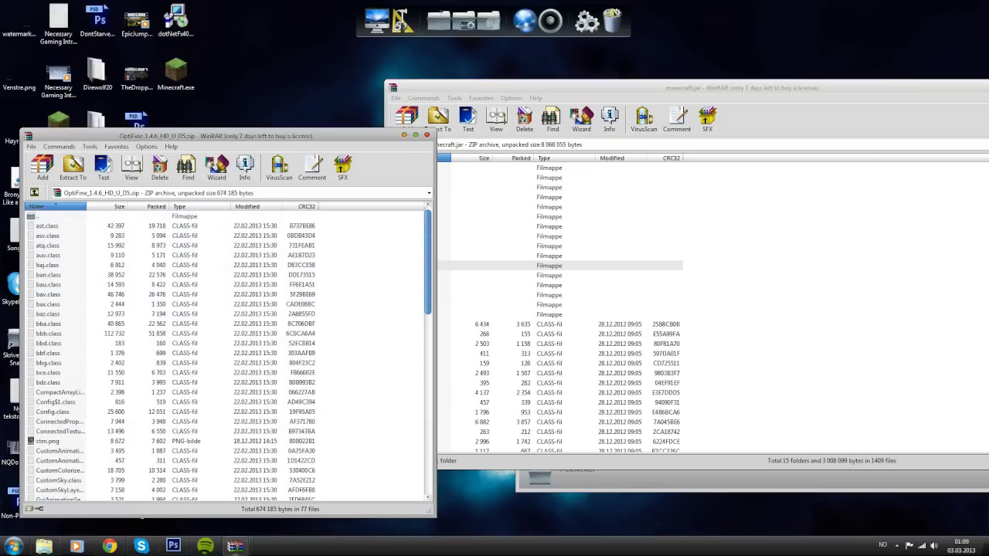
Step: Add all files from the OptiFine_1.4.6_HD_U_D5.zip archive to the root of minecraft.jar
left_click(47, 227)
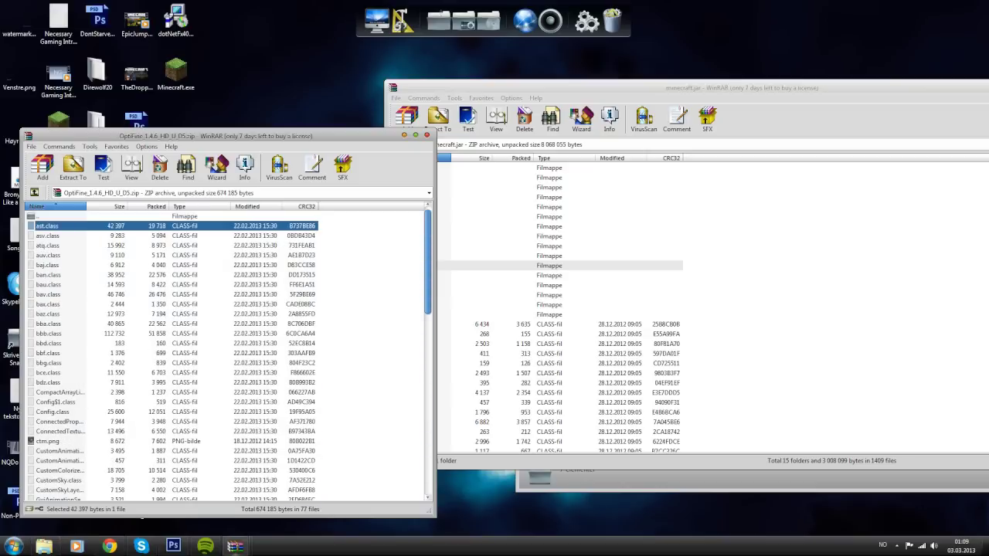
scroll(170, 352, "down", 15)
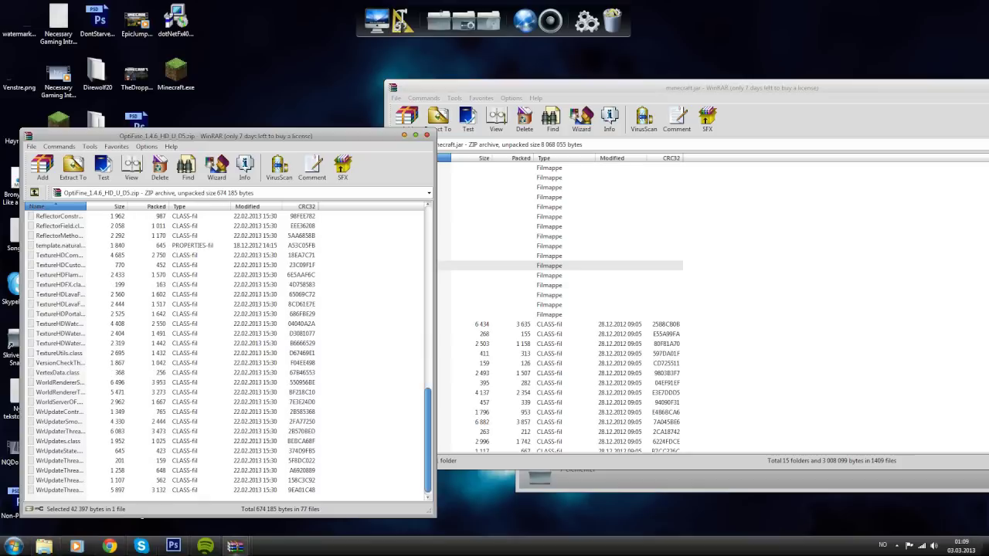
key("ctrl+a")
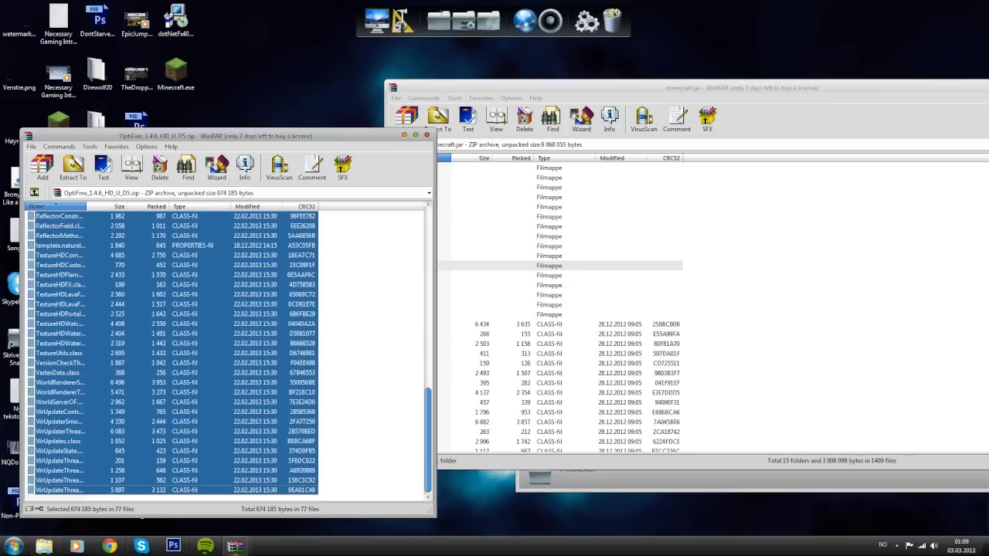
left_click(633, 88)
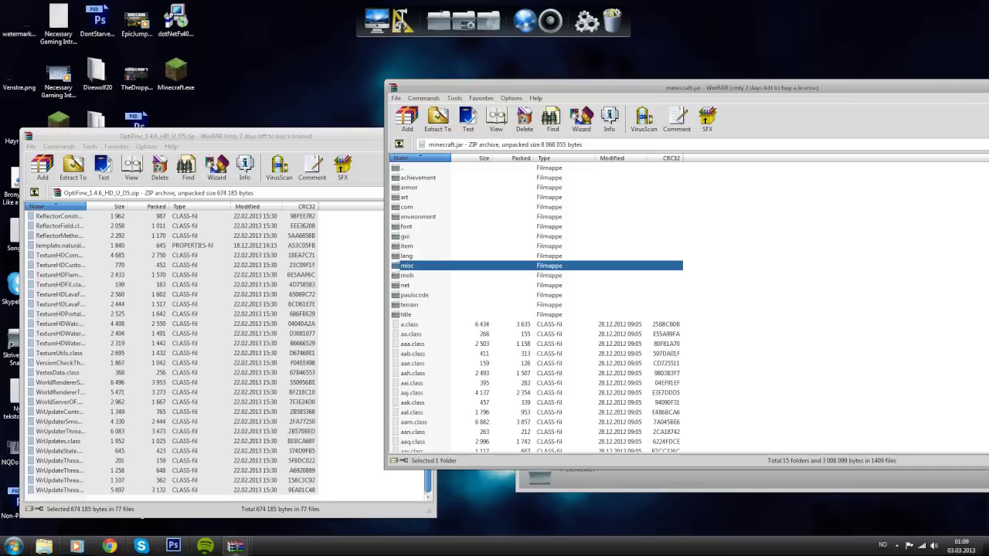
left_click(402, 167)
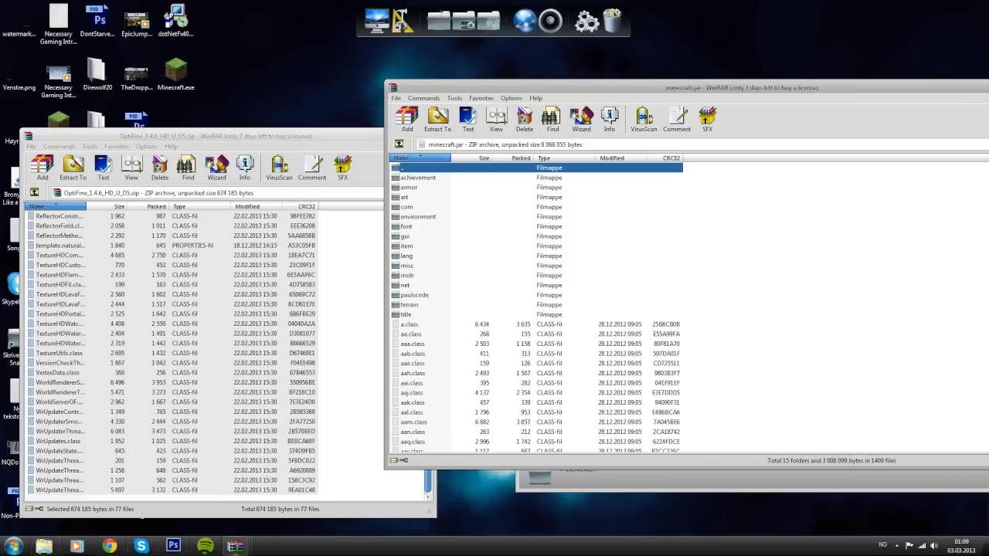
left_click_drag(186, 352, 753, 275)
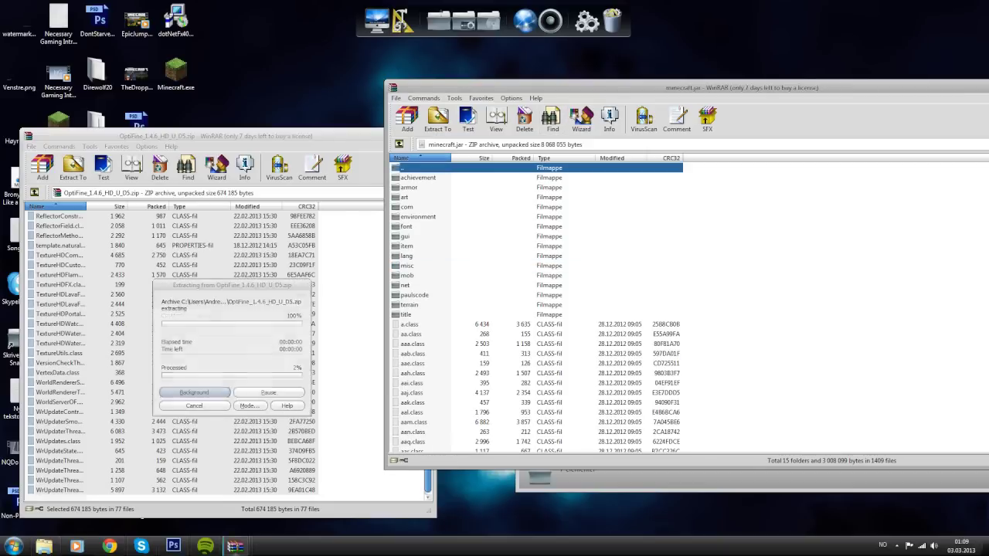
left_click(763, 363)
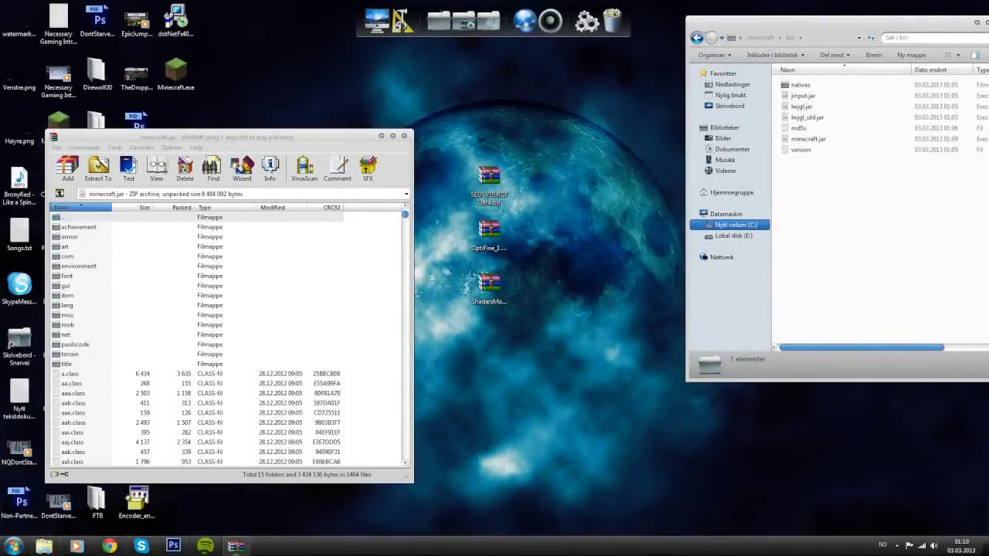
Step: Open the ShadersMod-mc1.4.6-ofuD5-1.43.zip archive from the desktop and place its window beside the minecraft.jar window
left_click(489, 286)
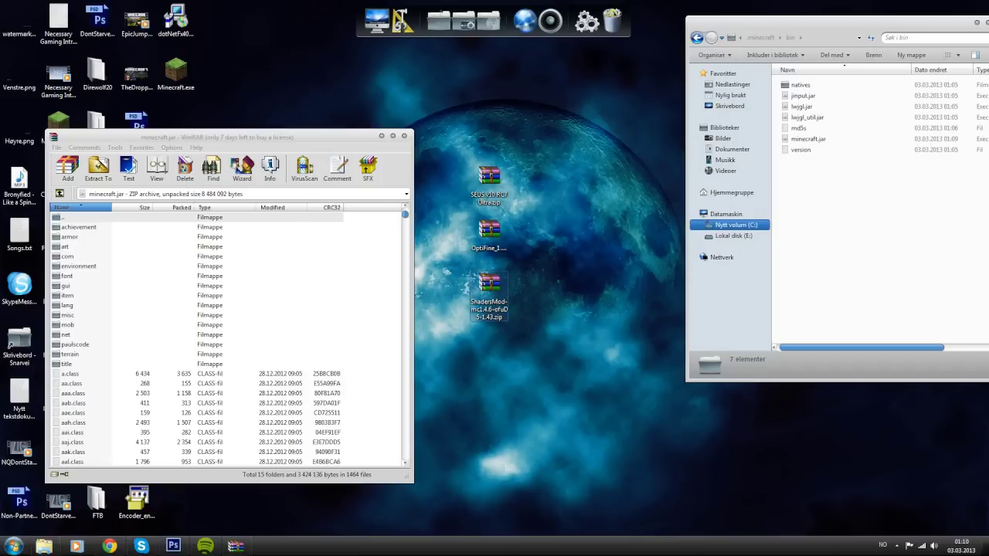
double_click(489, 284)
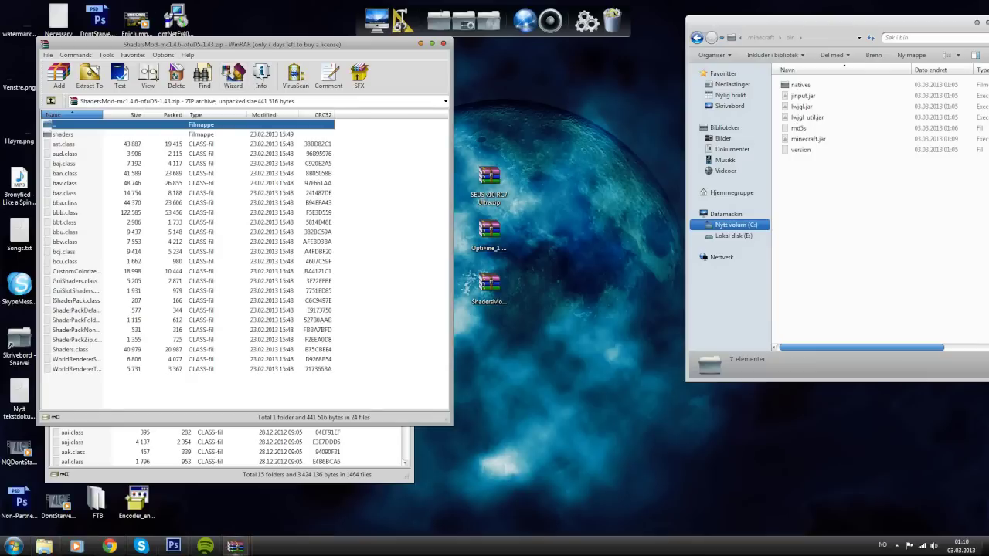
left_click_drag(232, 44, 662, 105)
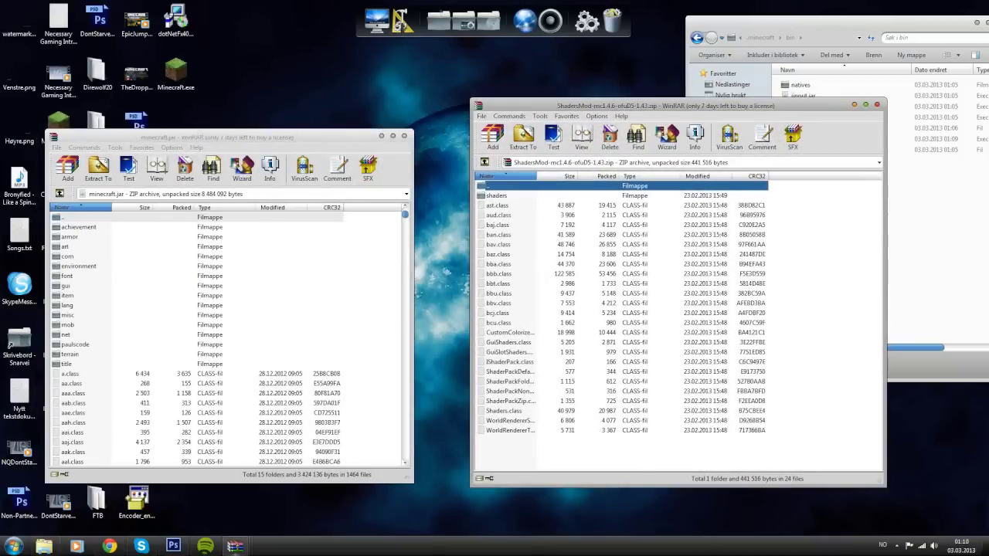
Step: Add the shaders folder and all class files from the ShadersMod archive to minecraft.jar, and close both archives
key("Down")
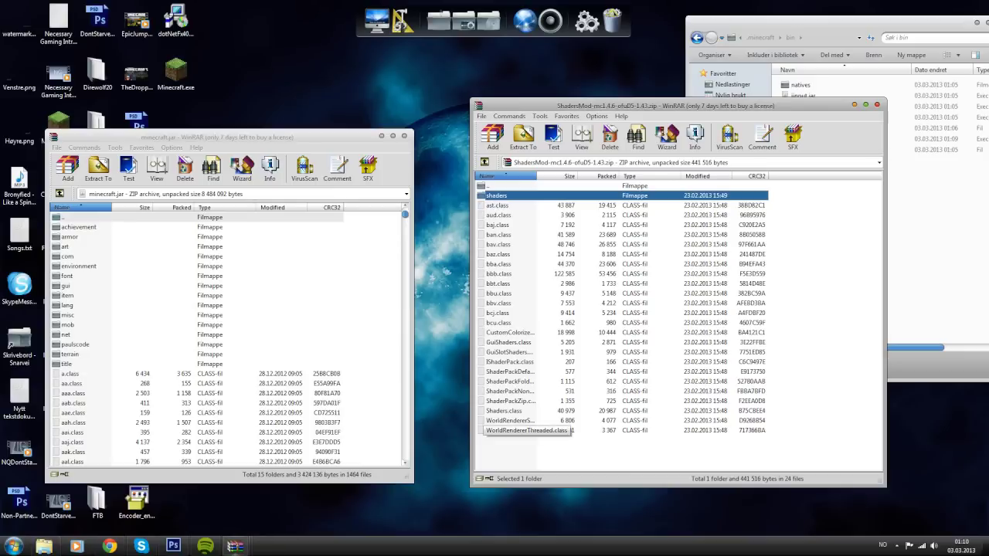
key("ctrl+a")
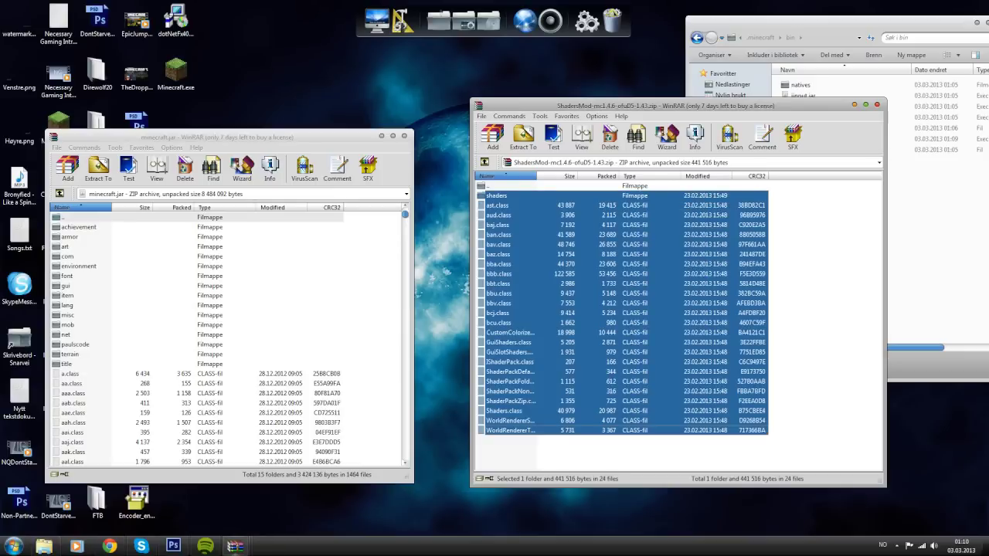
left_click_drag(510, 342, 232, 335)
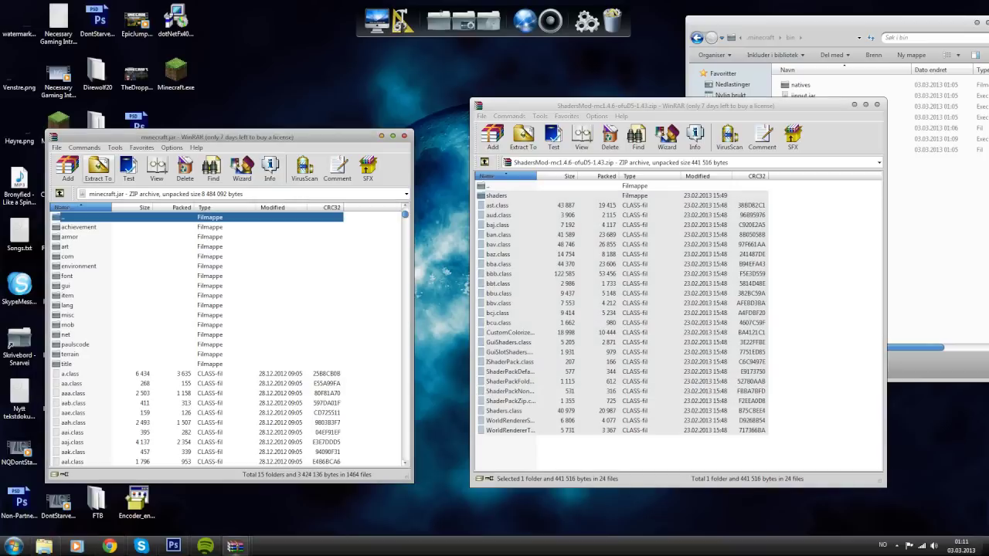
key("ctrl+v")
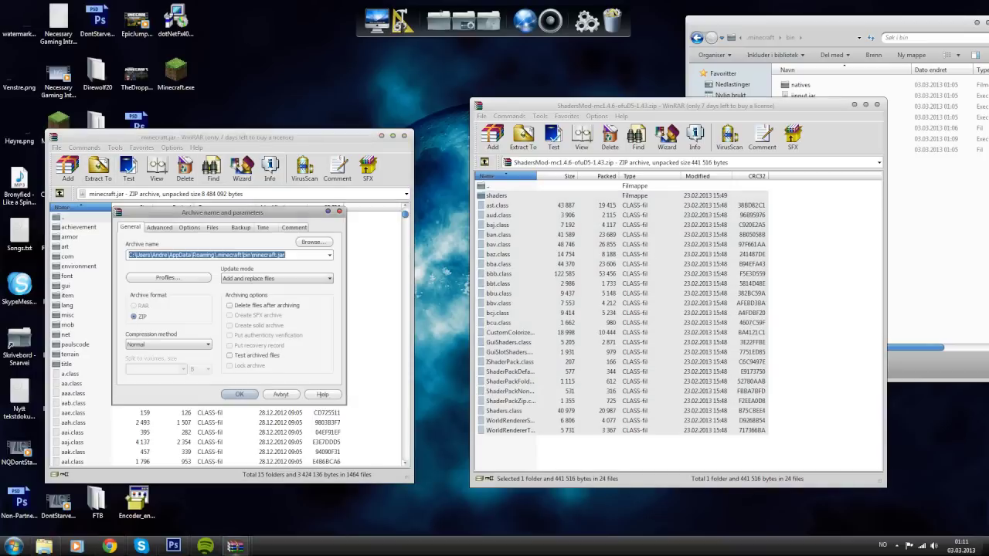
key("Return")
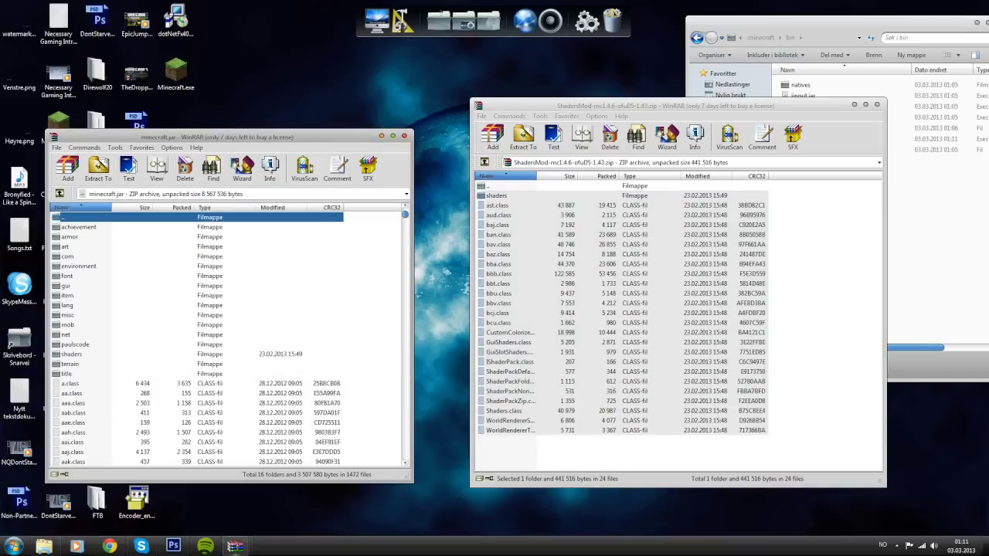
left_click(876, 104)
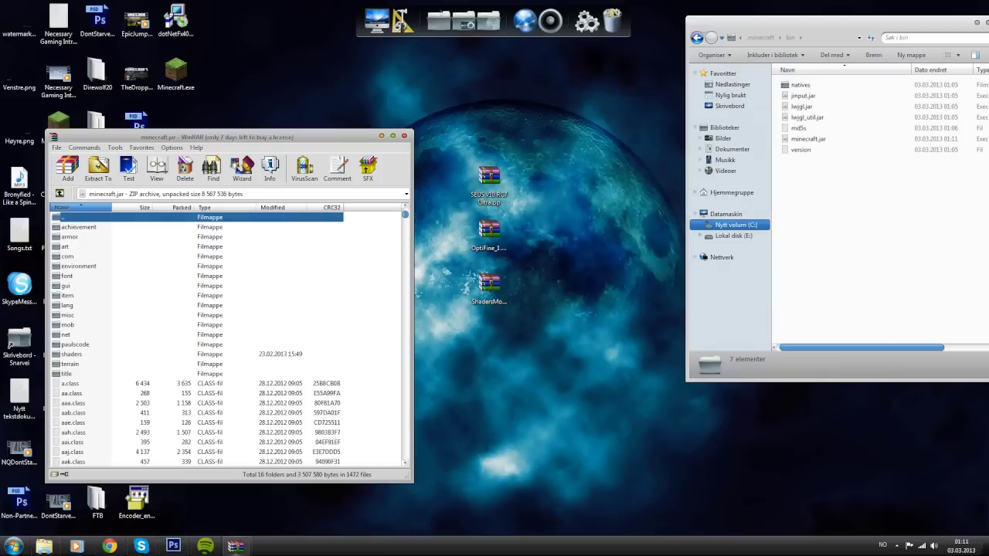
key("alt+F4")
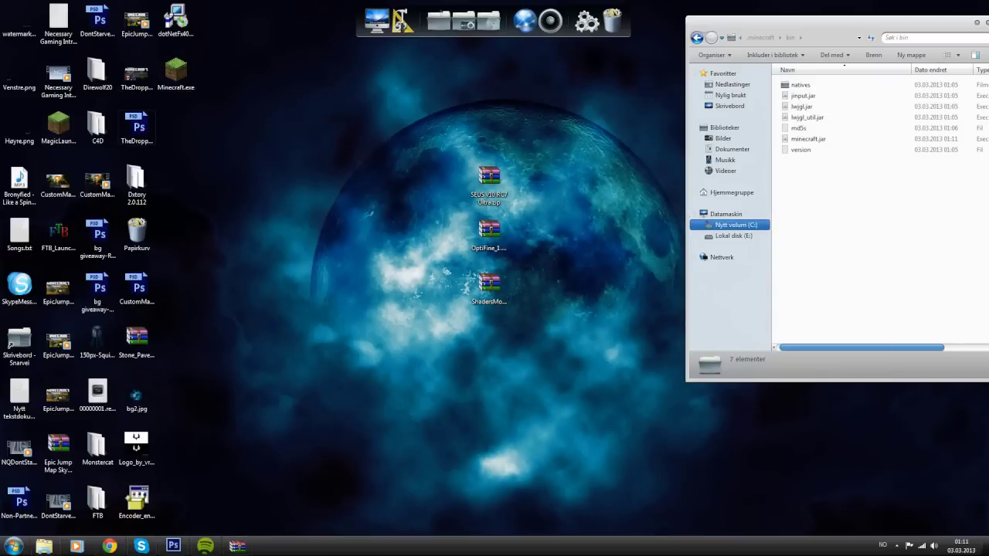
Step: Launch Minecraft from the desktop, log in with the remembered account, and move the game window clear of the bin folder window
double_click(177, 73)
left_click(523, 281)
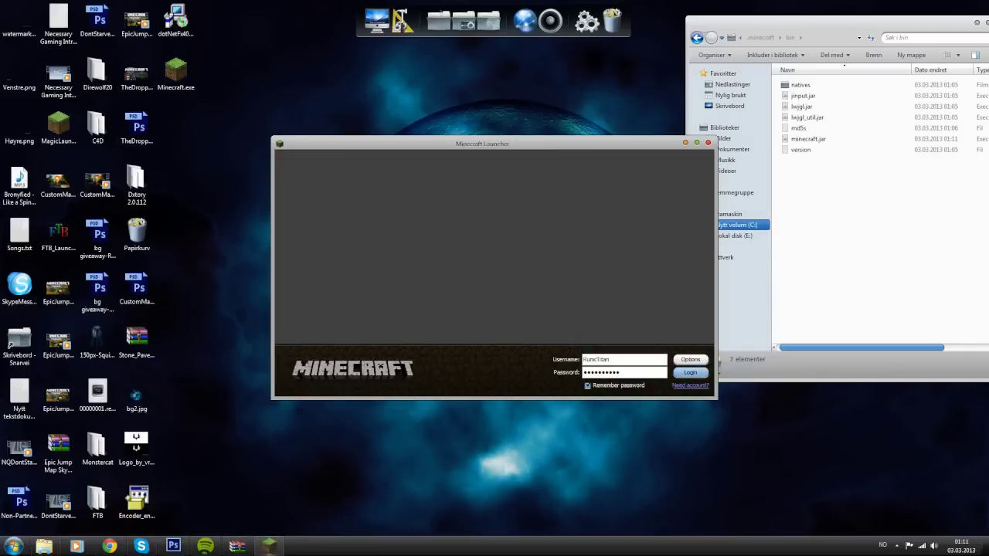
key("Return")
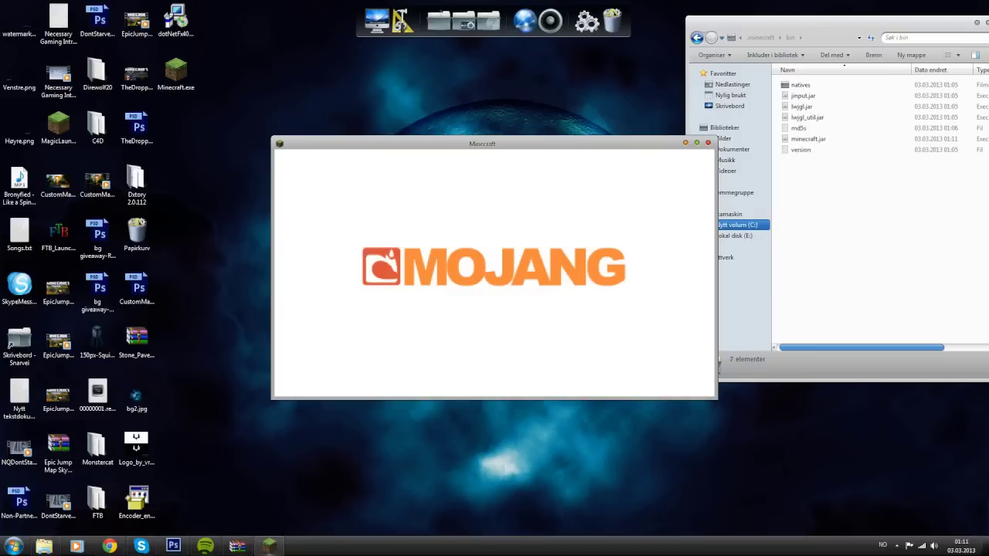
left_click_drag(481, 144, 437, 146)
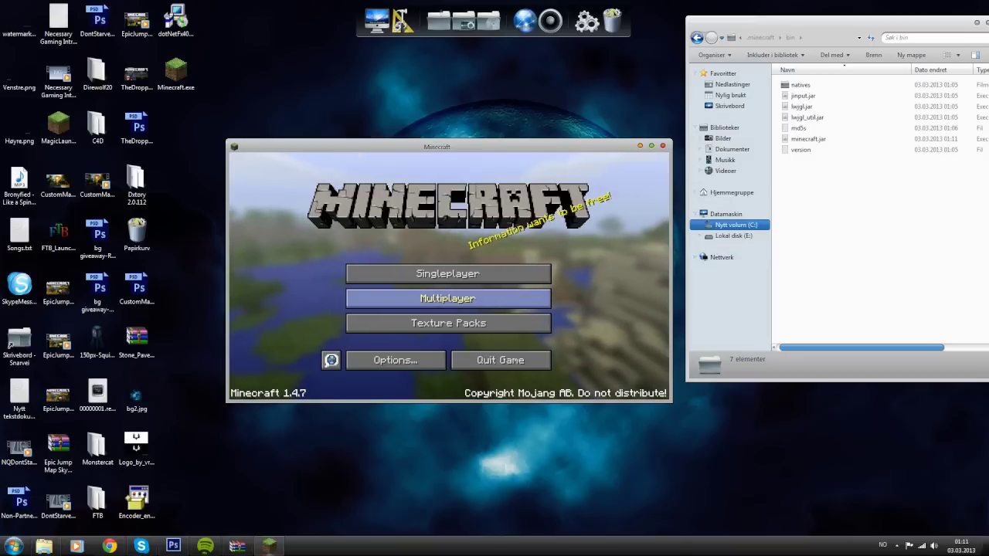
Step: Check the Texture Packs and Options screens from Minecraft's main menu, returning to the main menu
left_click(448, 323)
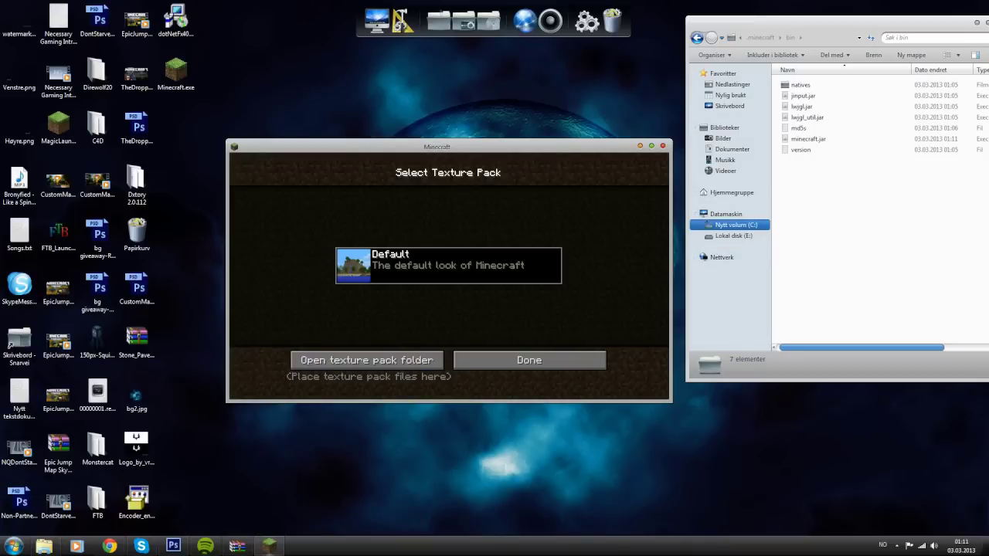
left_click(529, 360)
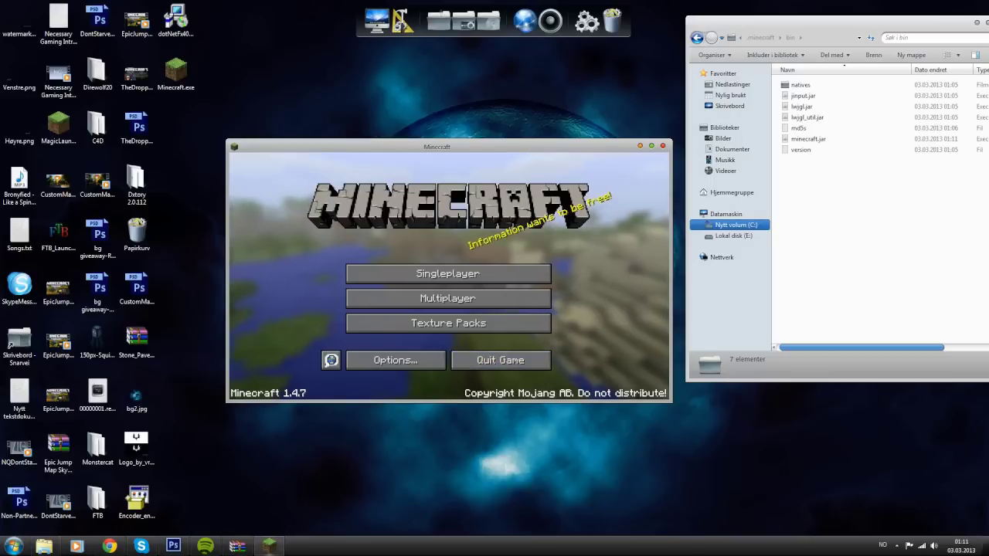
left_click(397, 358)
left_click(448, 376)
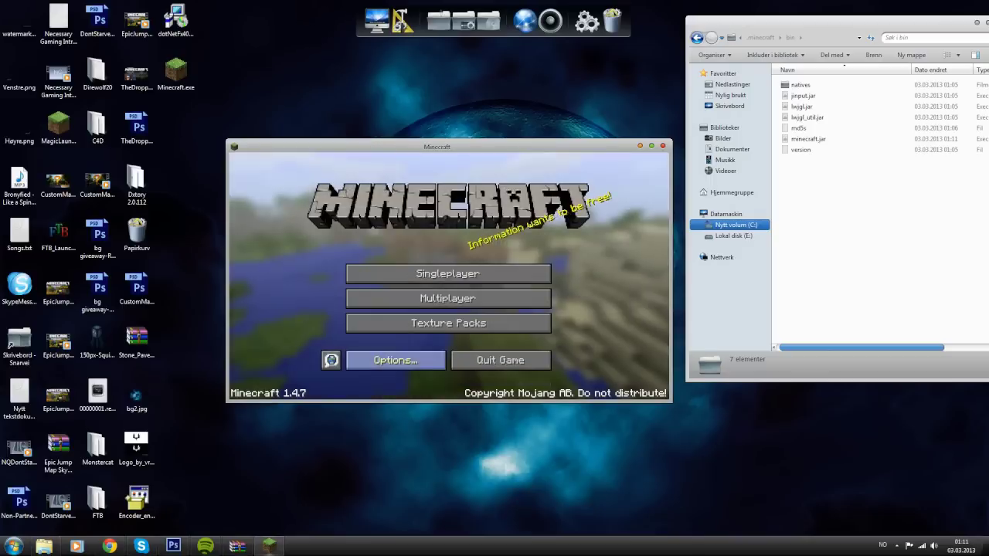
Step: Select SEUS v10 RC7 Ultra.zip as the shader pack in Minecraft's shader options and confirm the choice
left_click(395, 358)
left_click(408, 321)
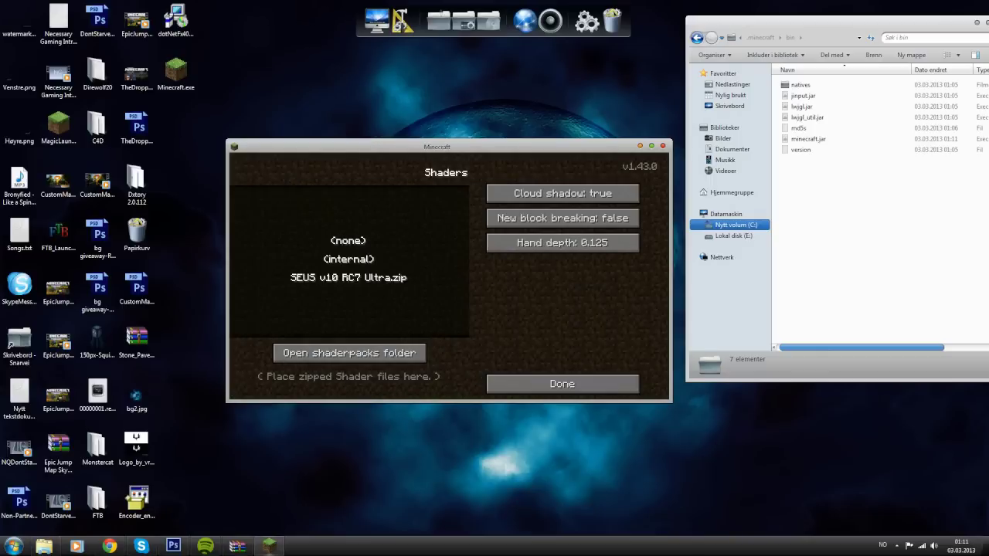
left_click(348, 279)
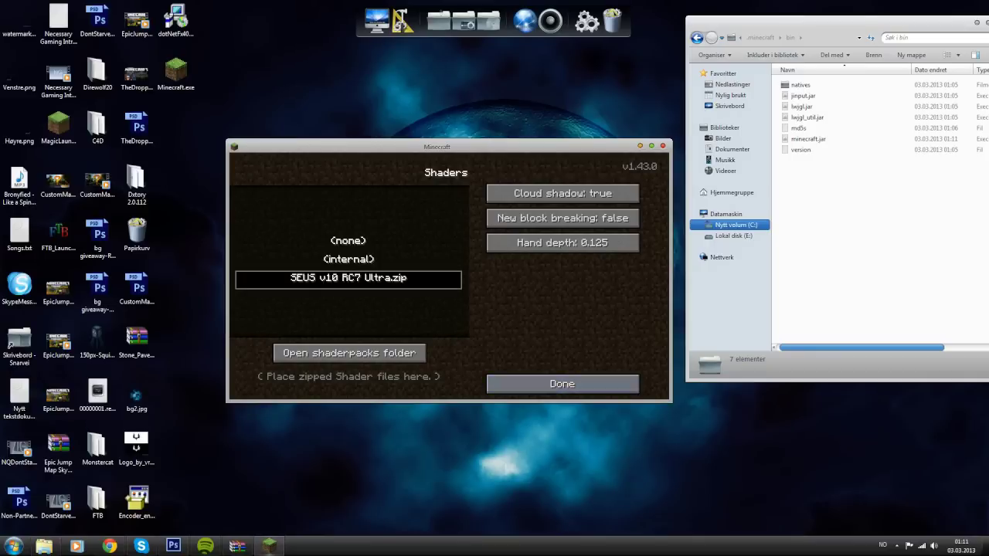
left_click(562, 384)
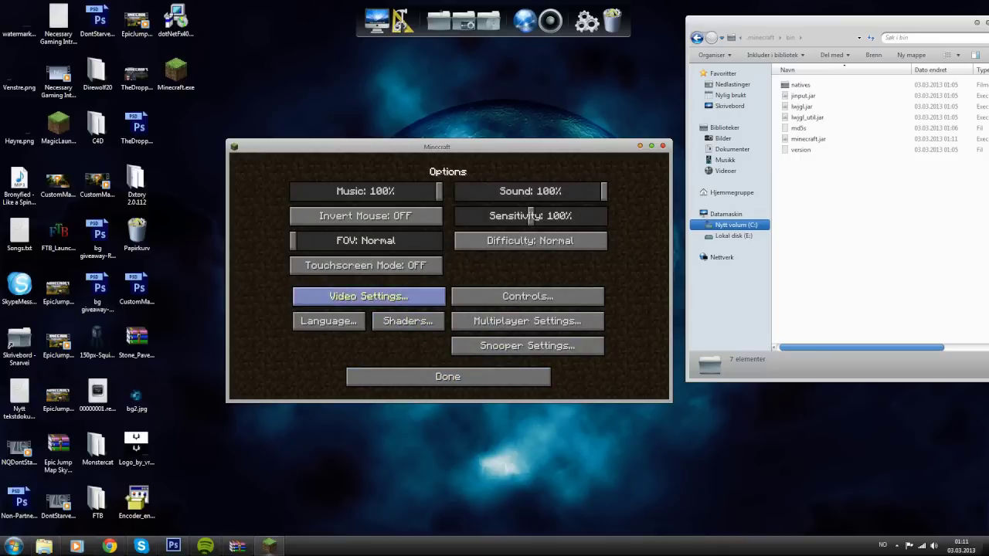
Step: Turn Connected Textures off in the video quality settings and return to the main menu
left_click(369, 296)
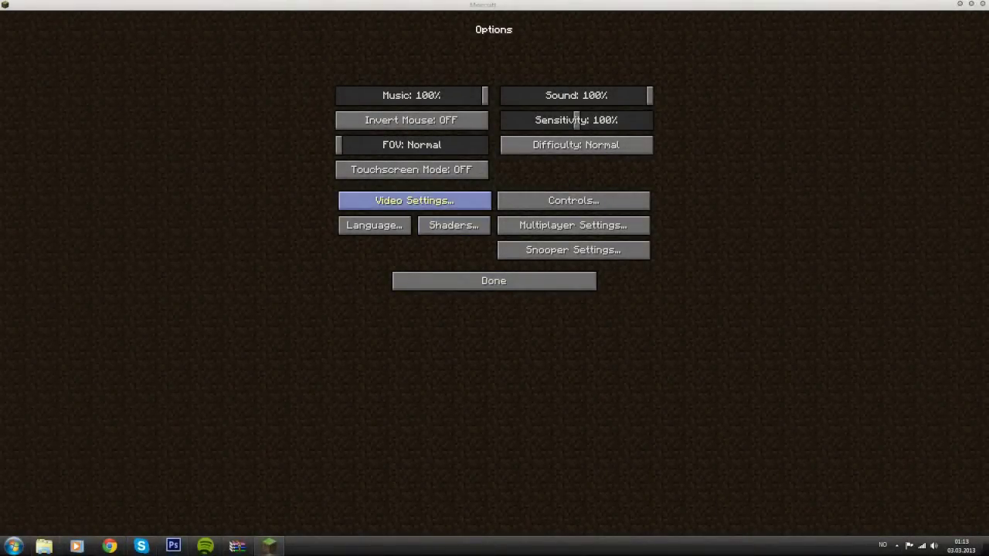
left_click(414, 200)
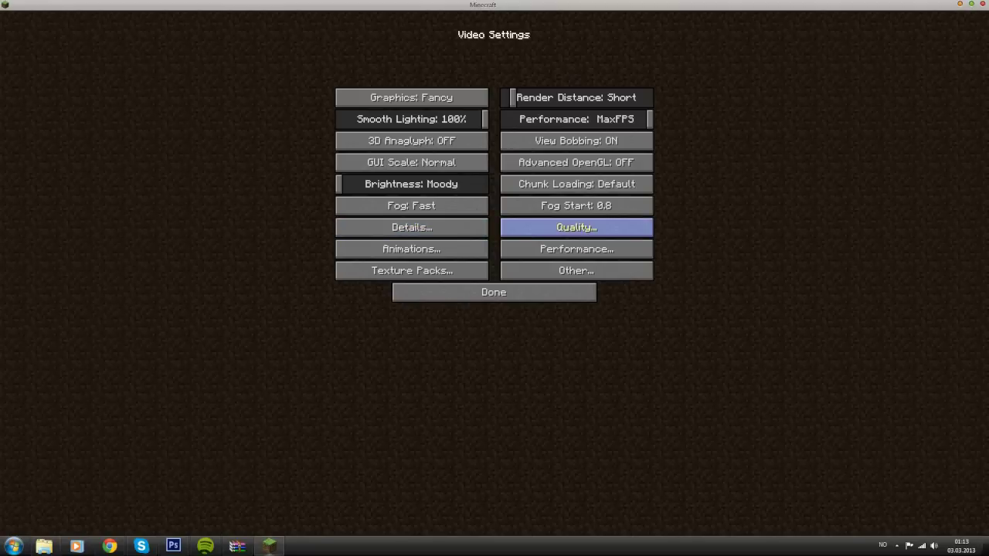
left_click(577, 227)
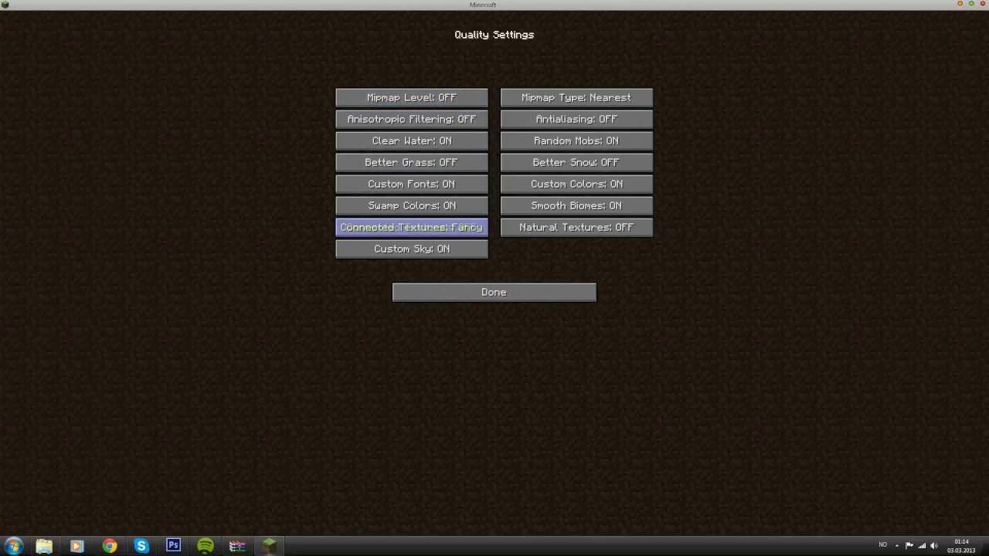
left_click(412, 227)
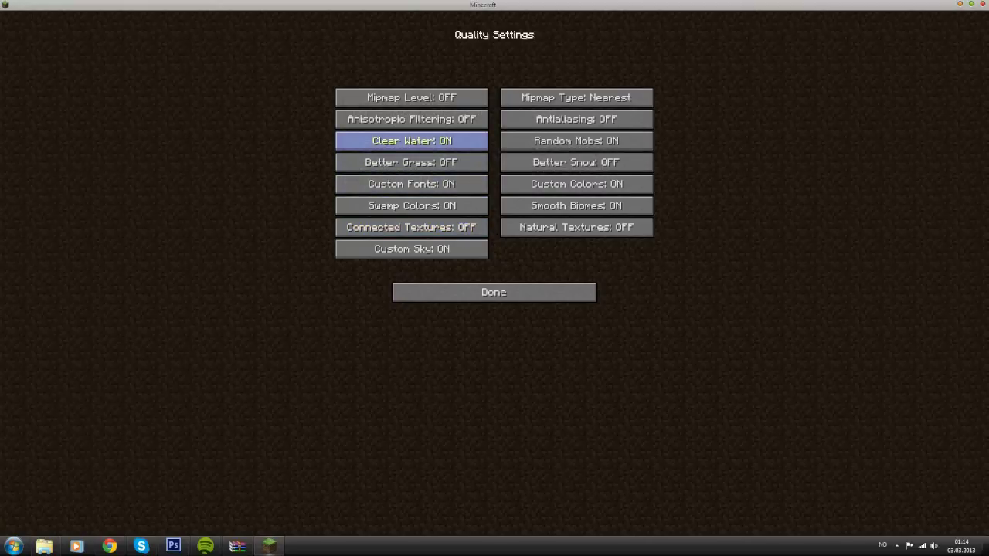
left_click(494, 292)
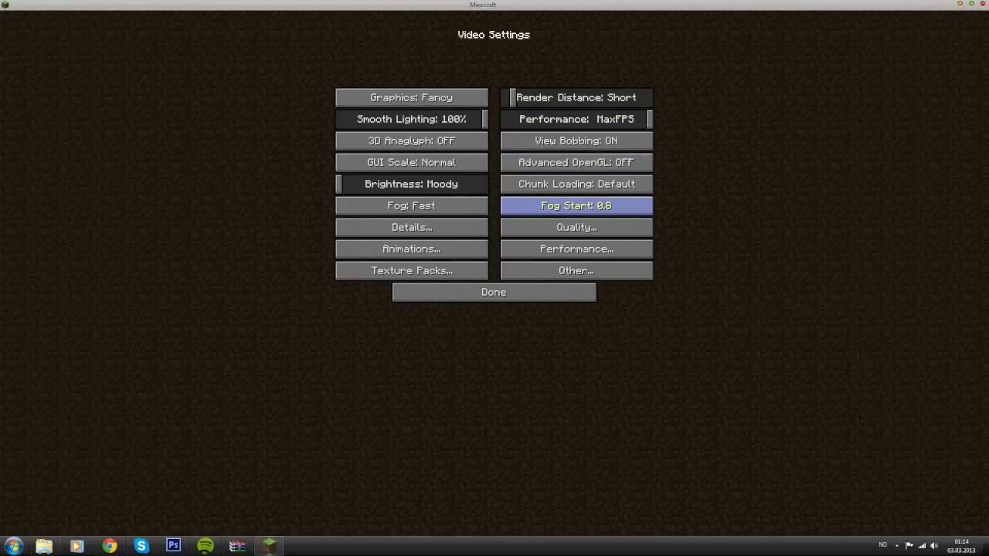
left_click(493, 286)
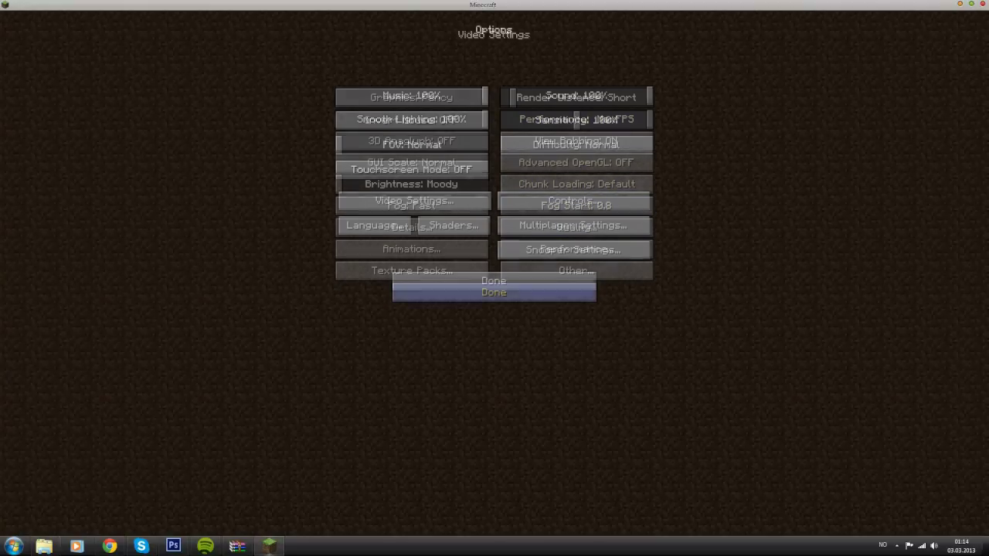
left_click(494, 280)
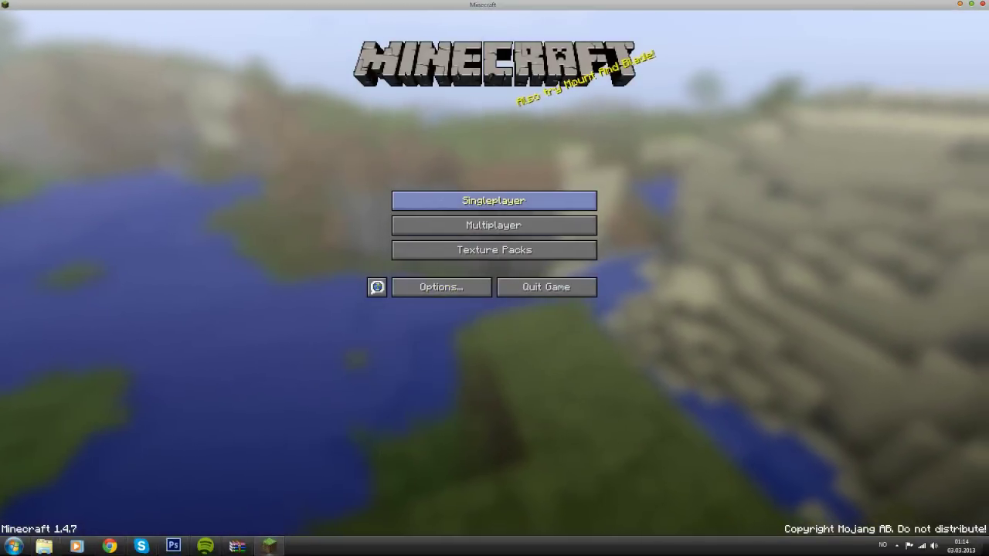
Step: Load the singleplayer save New World and walk through the grass toward the cliffs to examine the shader's lighting and shadows
left_click(495, 199)
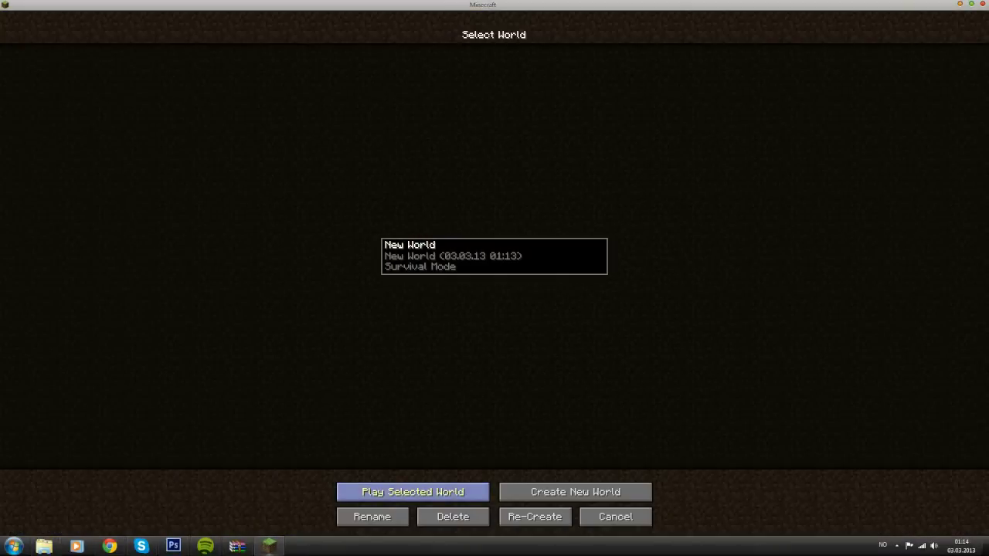
left_click(413, 492)
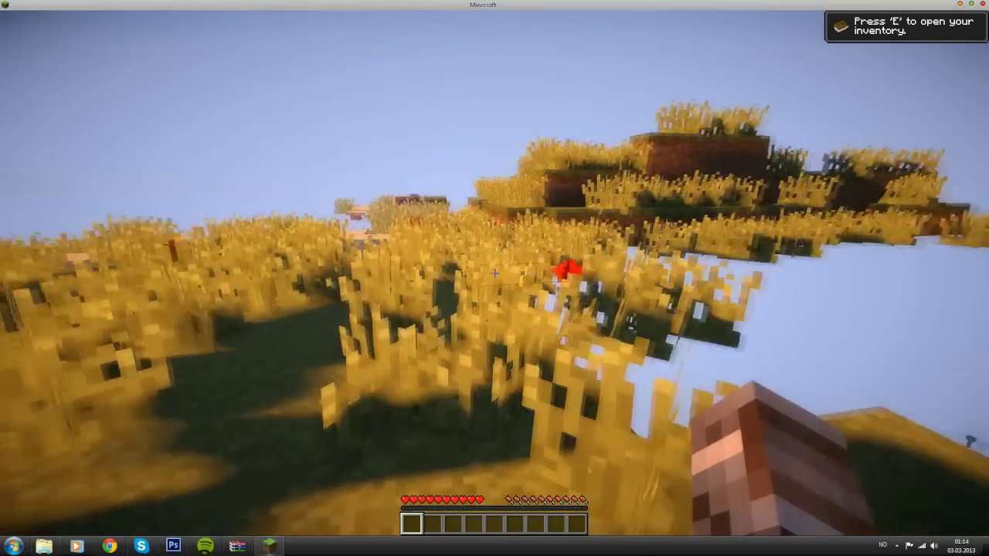
key("s")
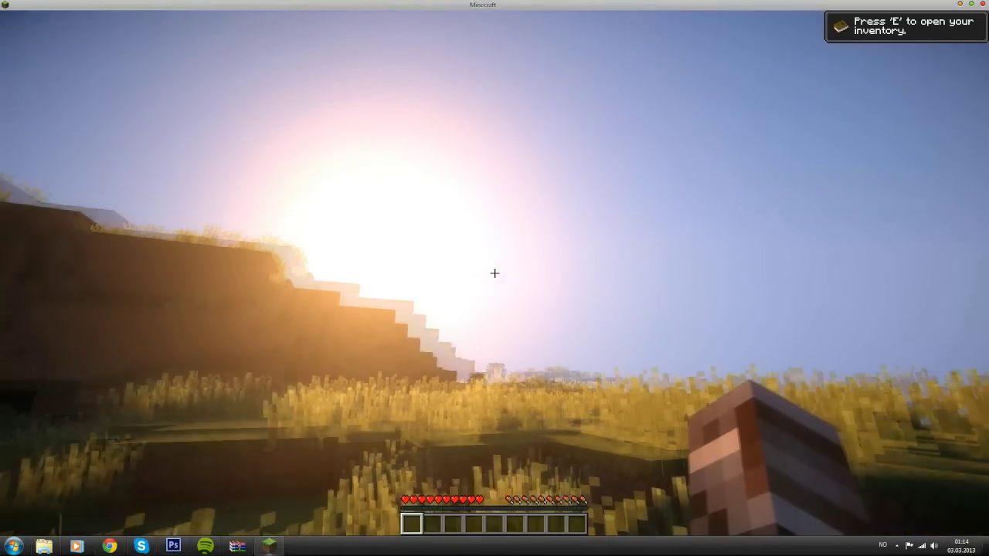
key("e")
key("e")
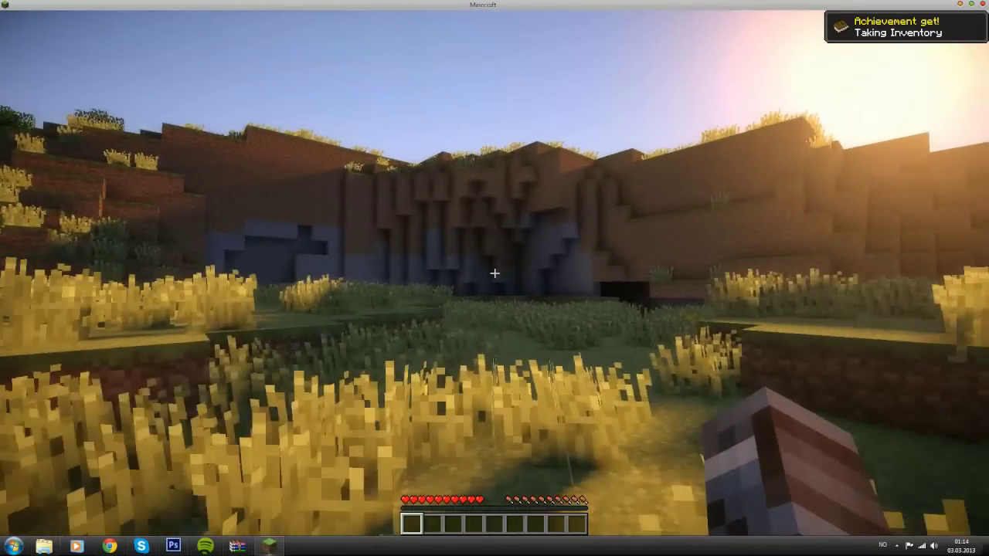
key("w")
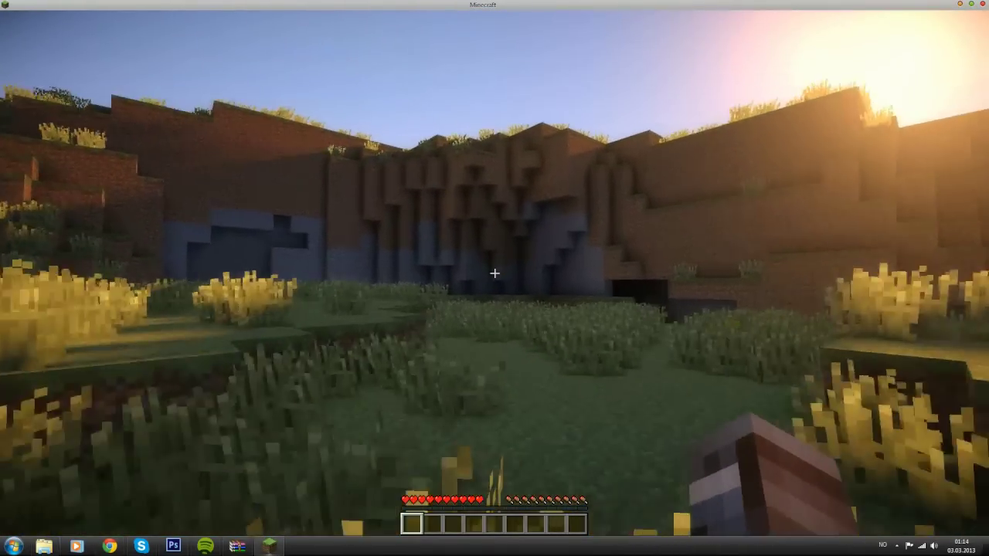
key("w")
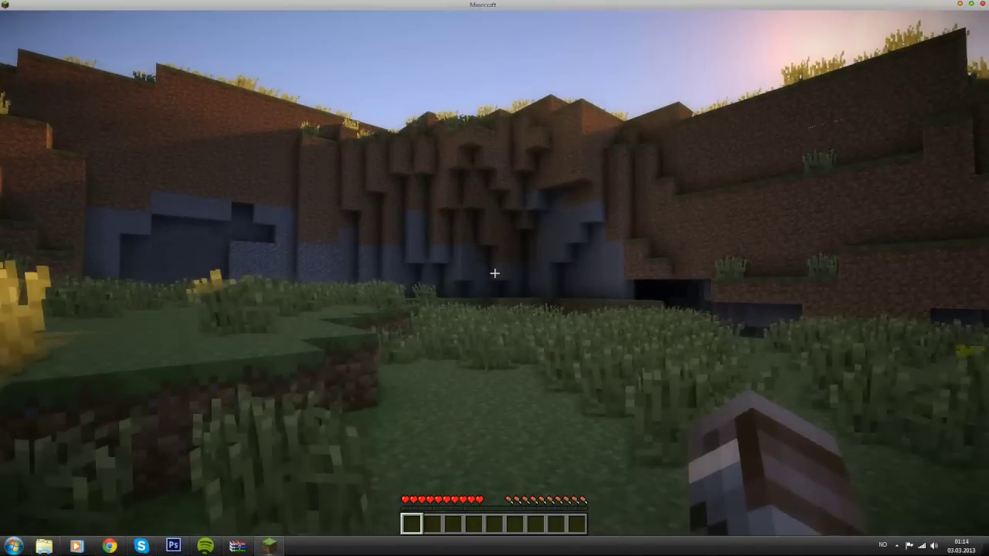
key("w")
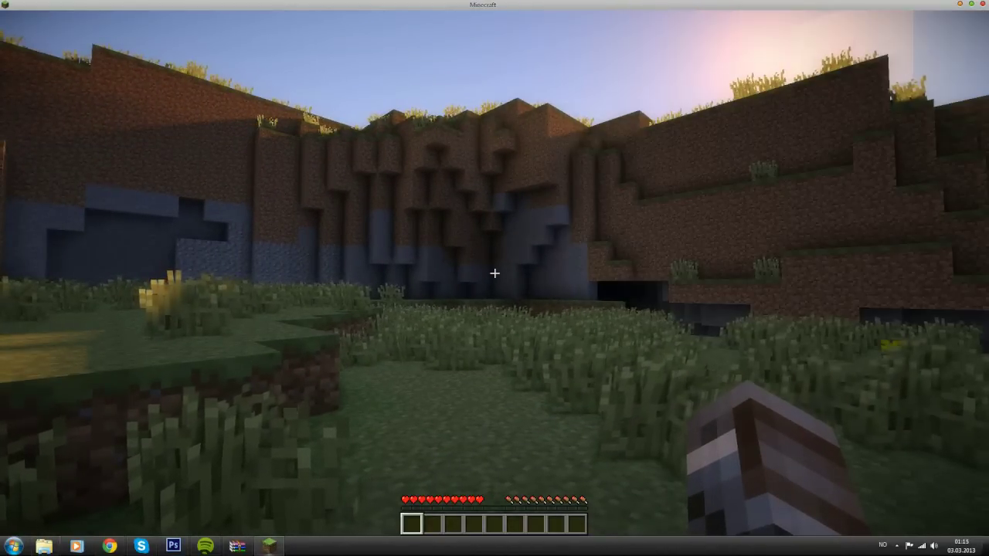
mouse_move(494, 272)
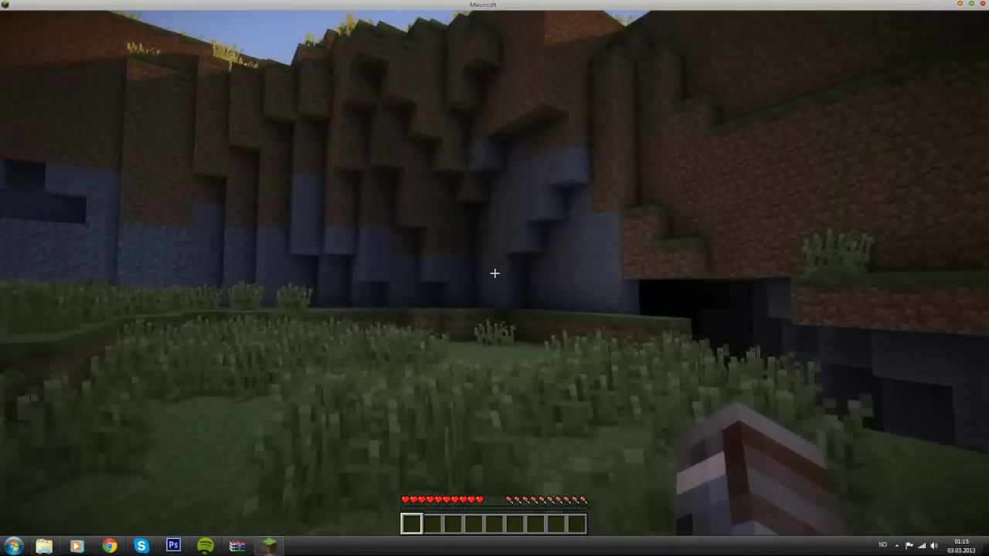
key("w")
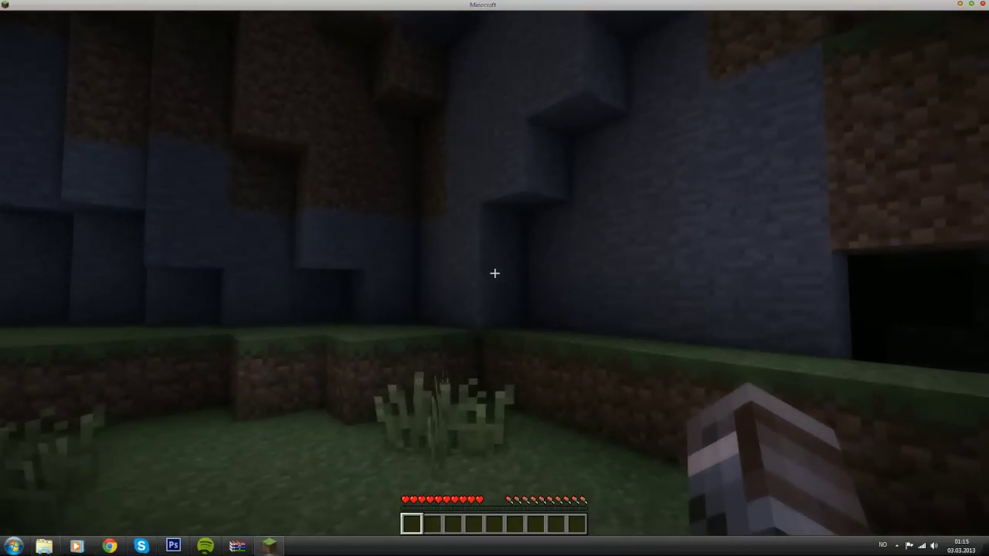